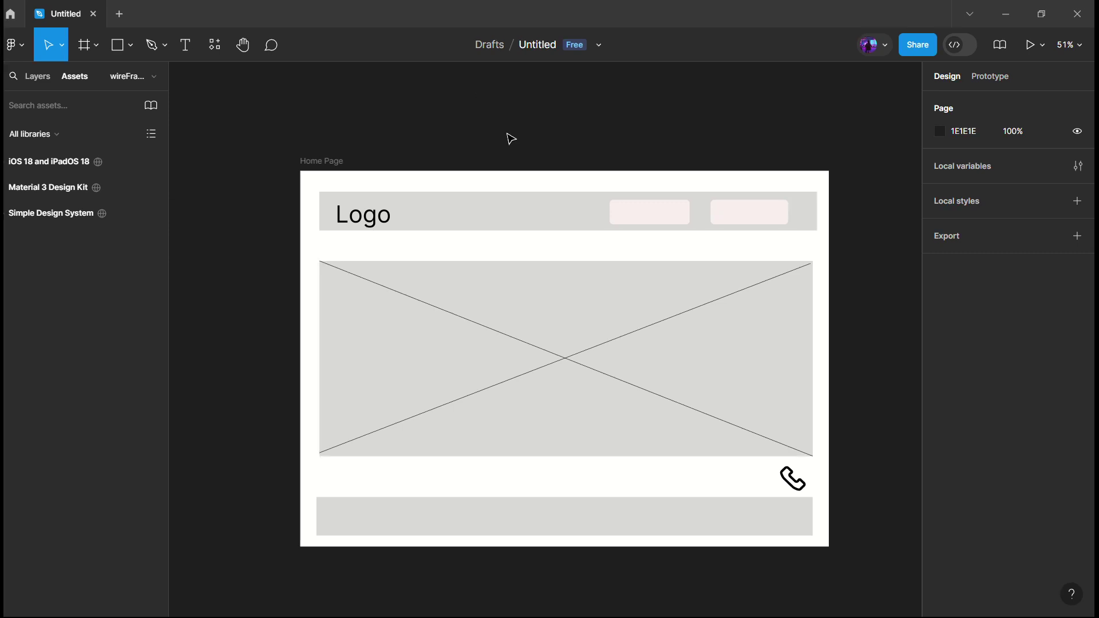
Fill the header bar's background rectangle with dark green 0C5F14.
left_click(453, 218)
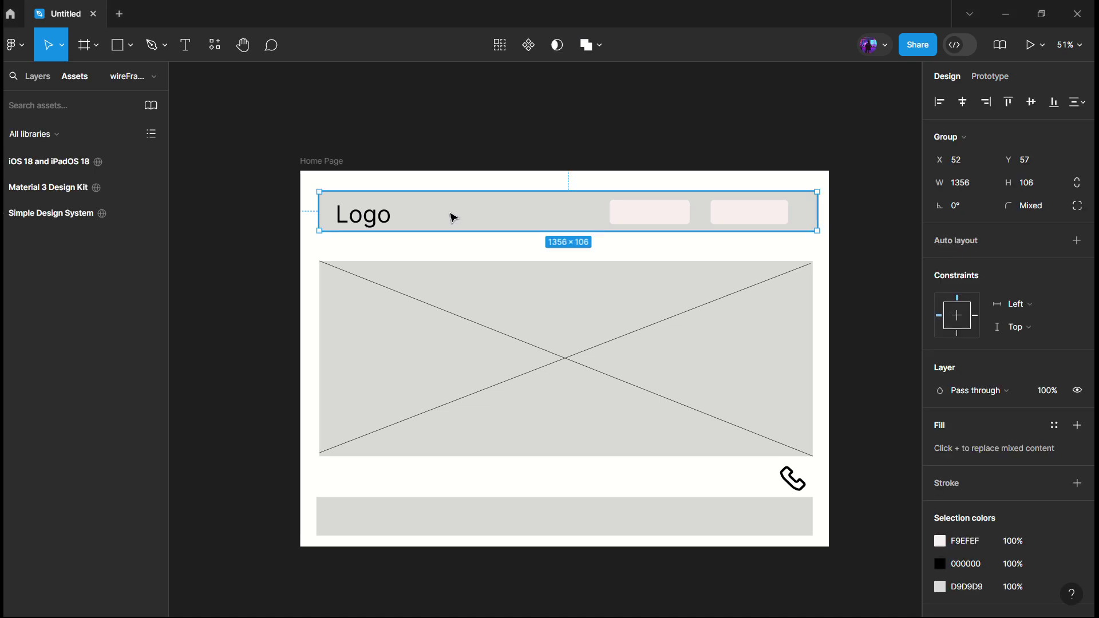
double_click(453, 217)
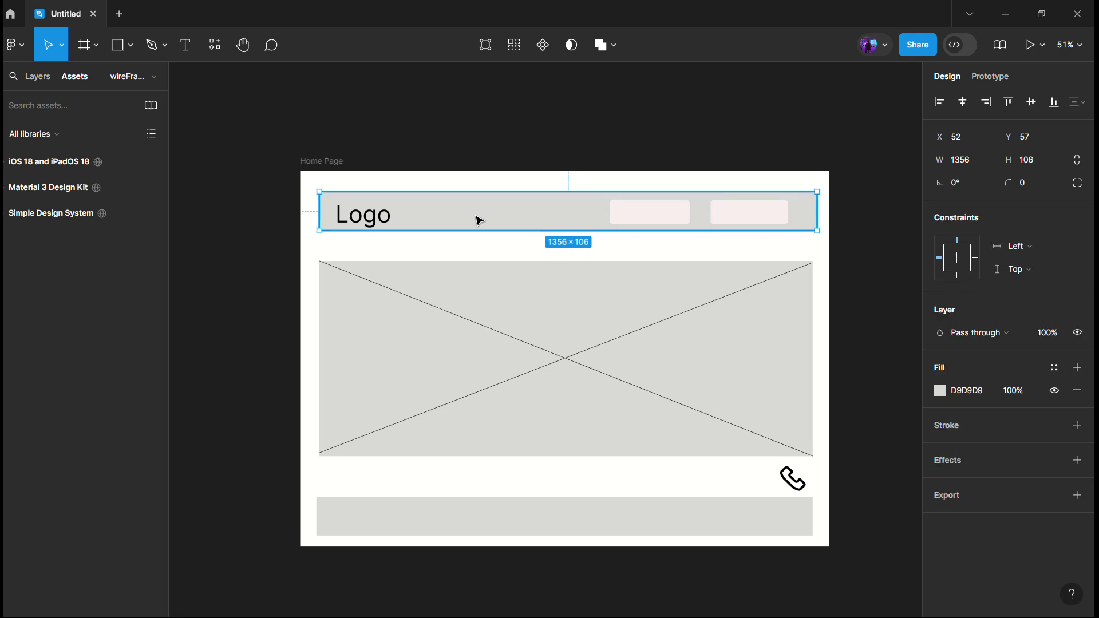
left_click(940, 390)
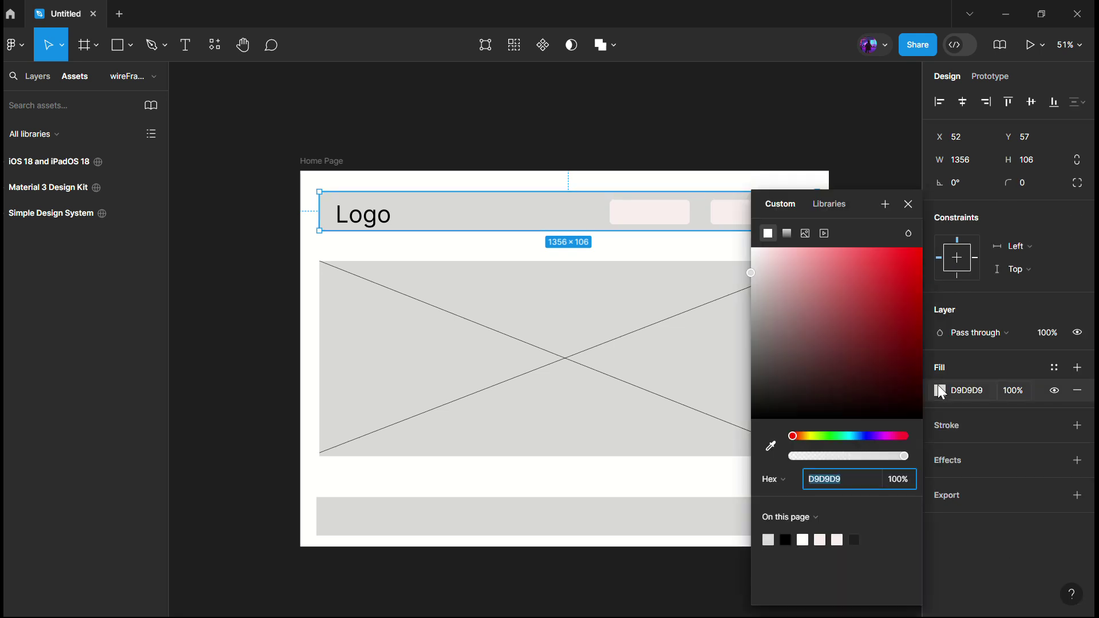
left_click(831, 436)
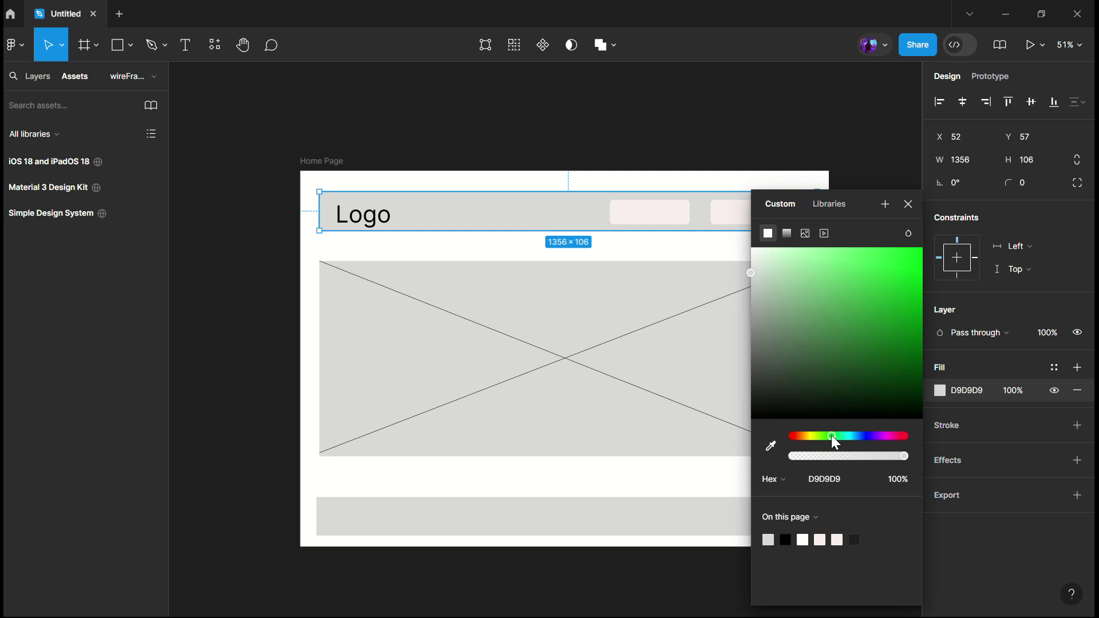
left_click(901, 359)
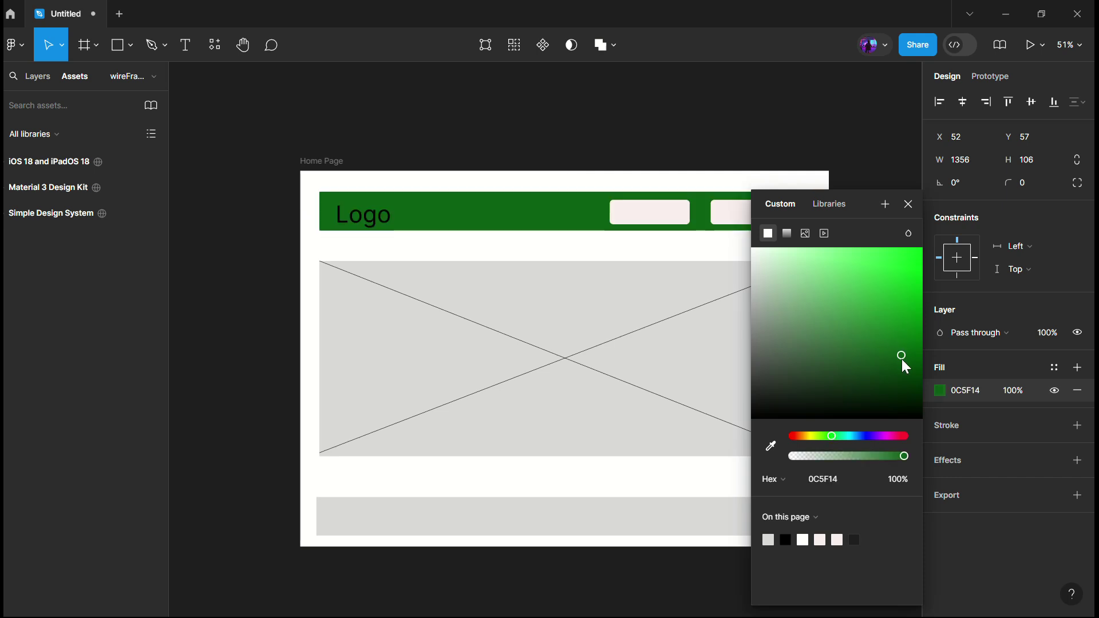
left_click(628, 293)
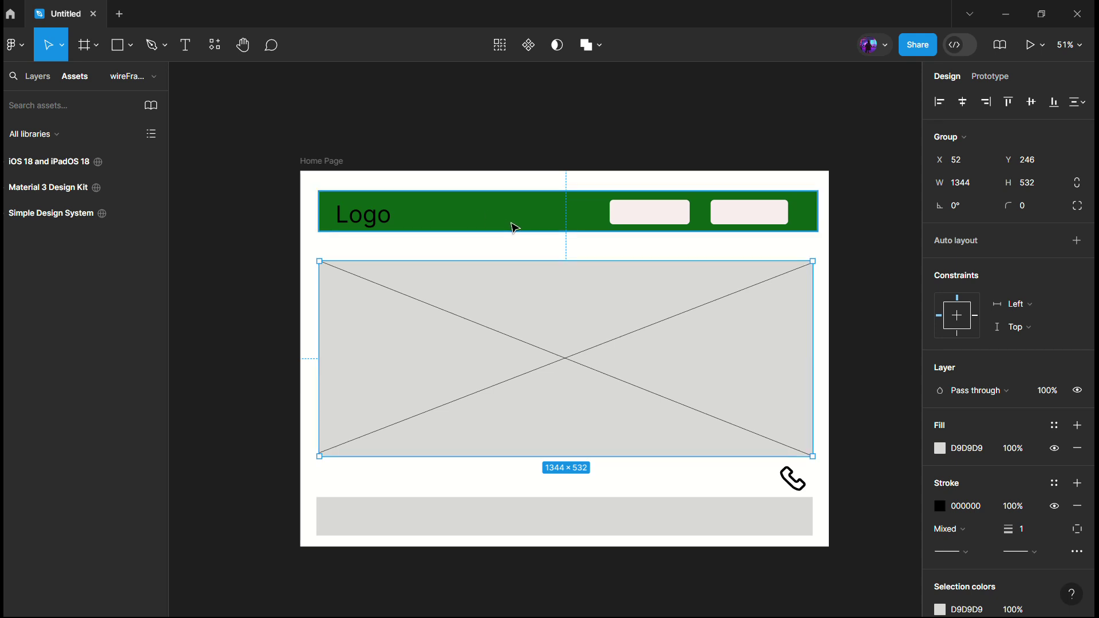
Recolor the header's Logo text to red EB0D0D.
double_click(367, 220)
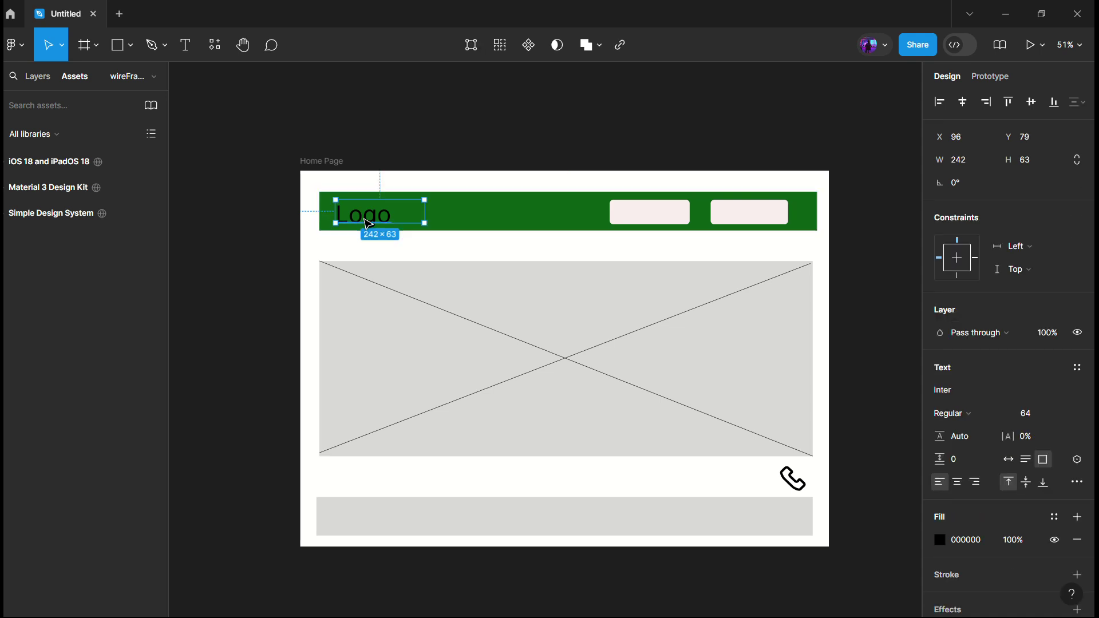
double_click(368, 222)
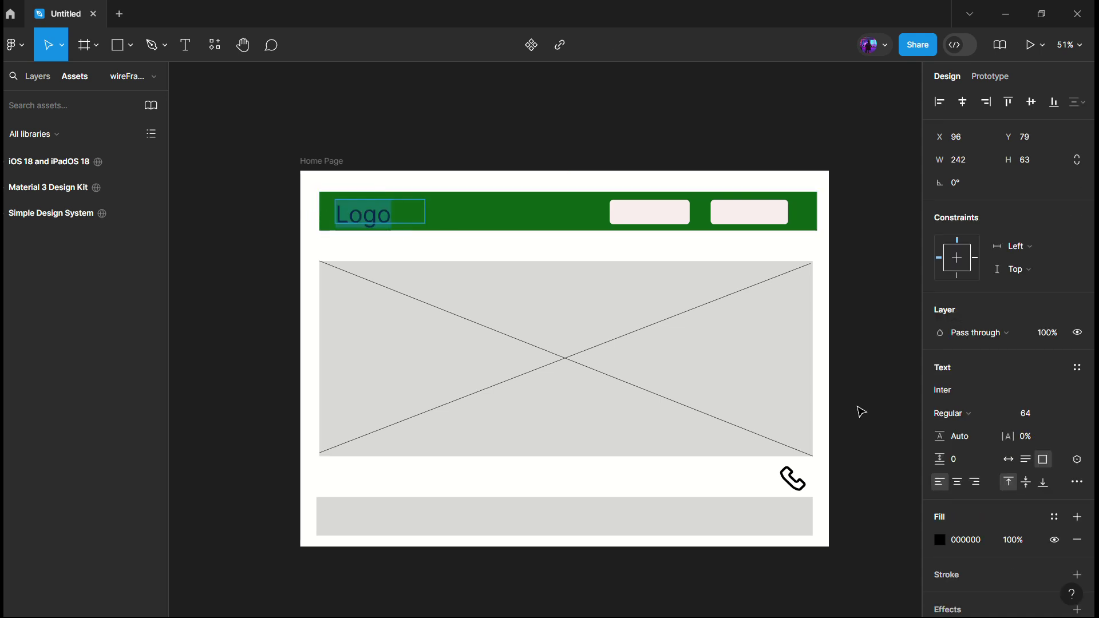
left_click(939, 538)
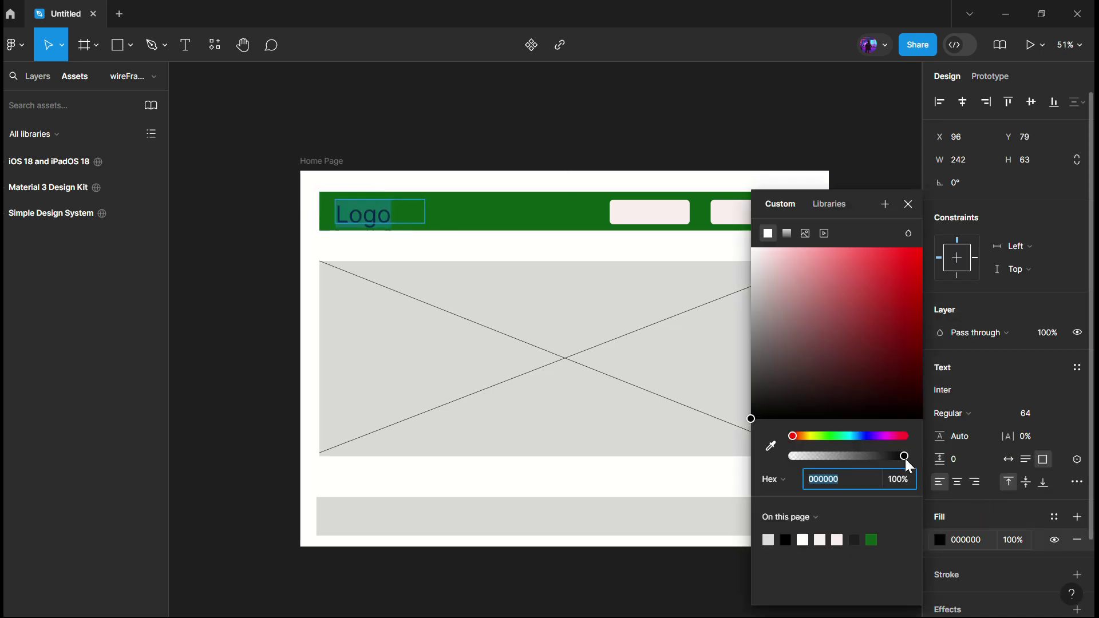
left_click(897, 271)
left_click(905, 263)
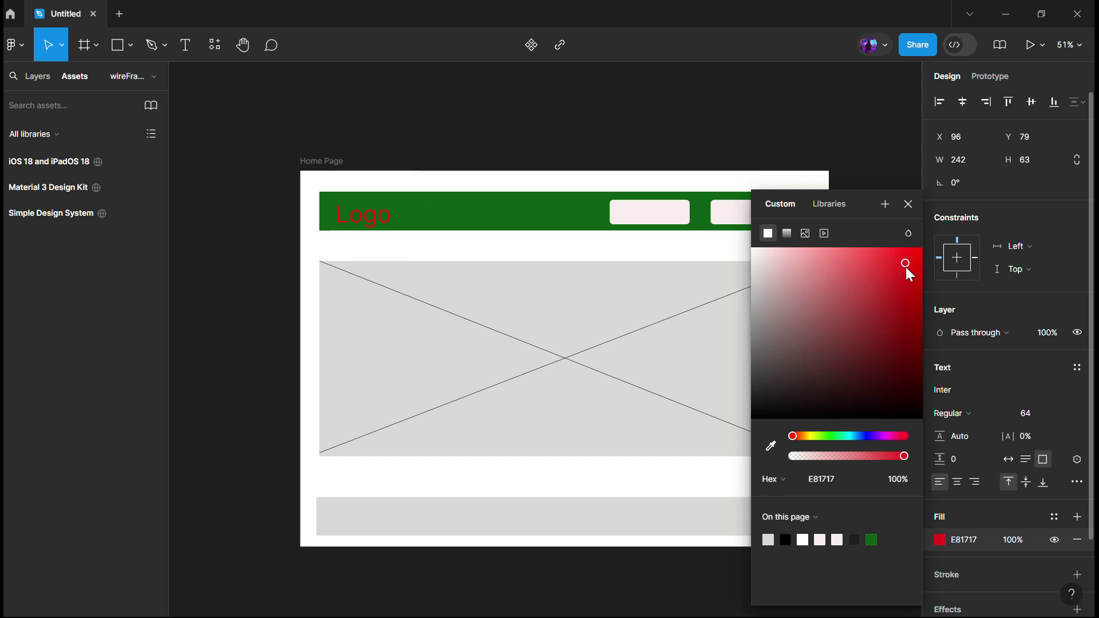
left_click_drag(906, 325, 913, 262)
Fill the first button placeholder in the header, the one nearer the Logo text, with light red F15555.
left_click(635, 226)
left_click(632, 221)
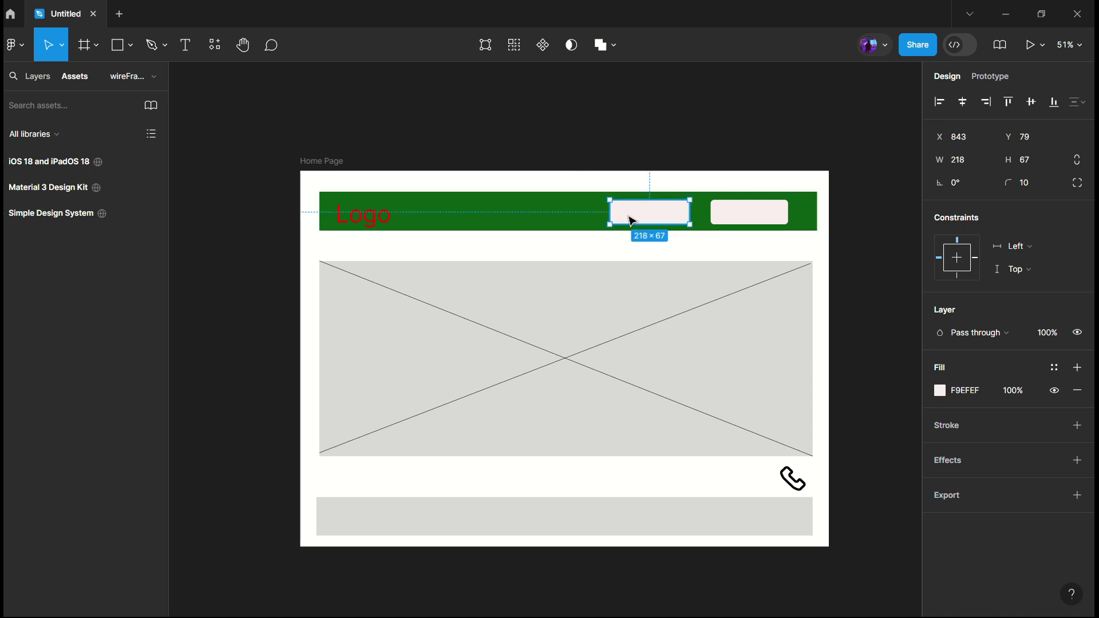
left_click(939, 391)
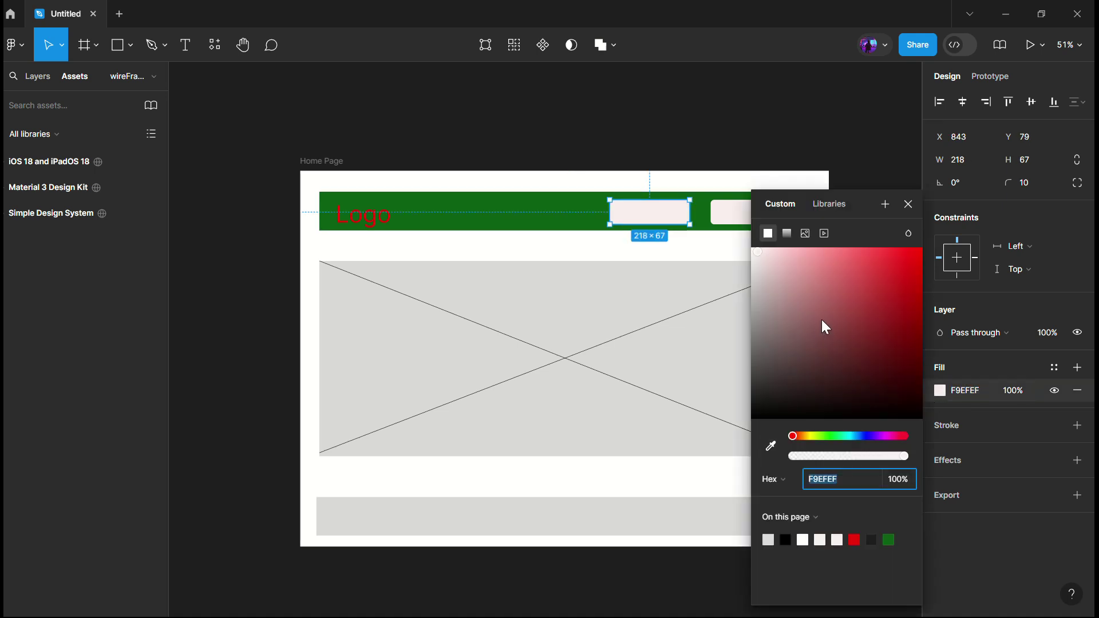
left_click_drag(836, 305, 862, 260)
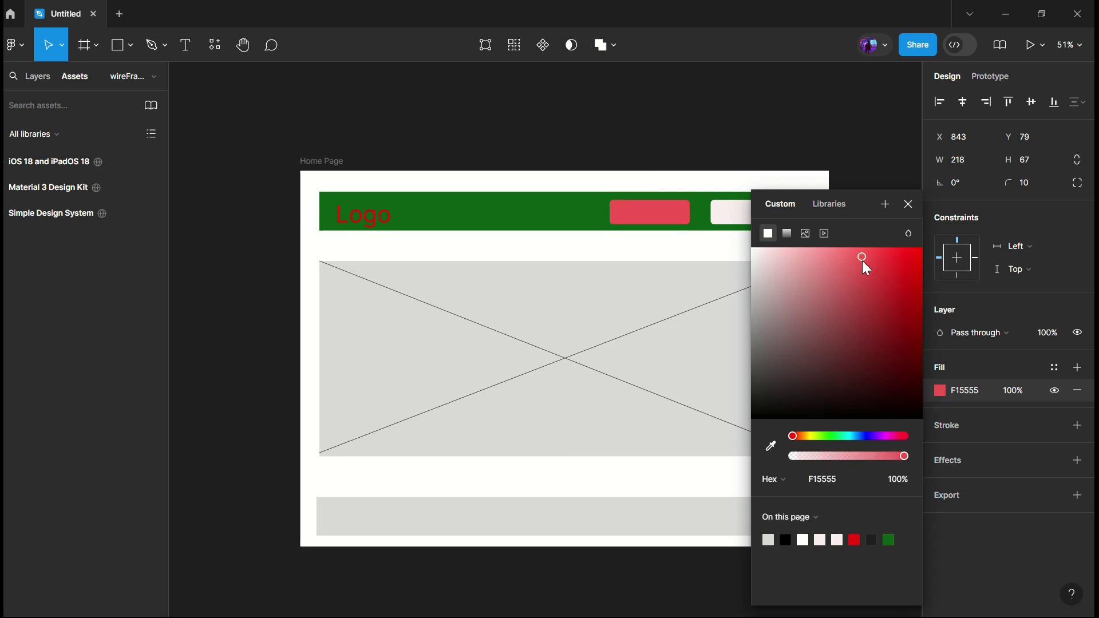
Match the second header button's fill to the first button by sampling its F15555 color with the eyedropper.
left_click(730, 221)
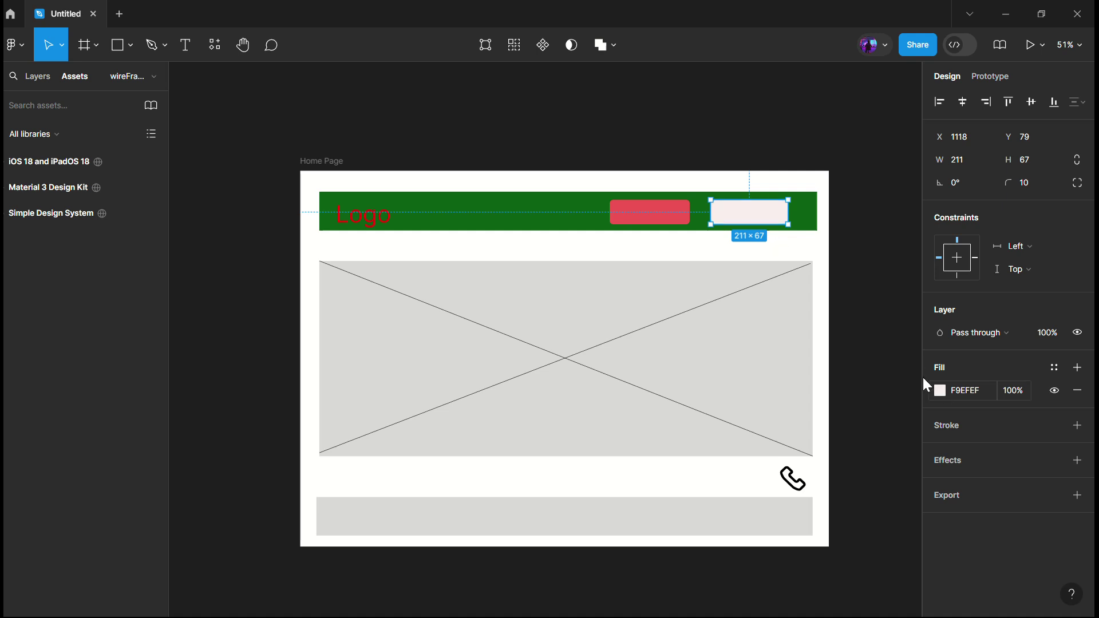
left_click(947, 385)
left_click(940, 392)
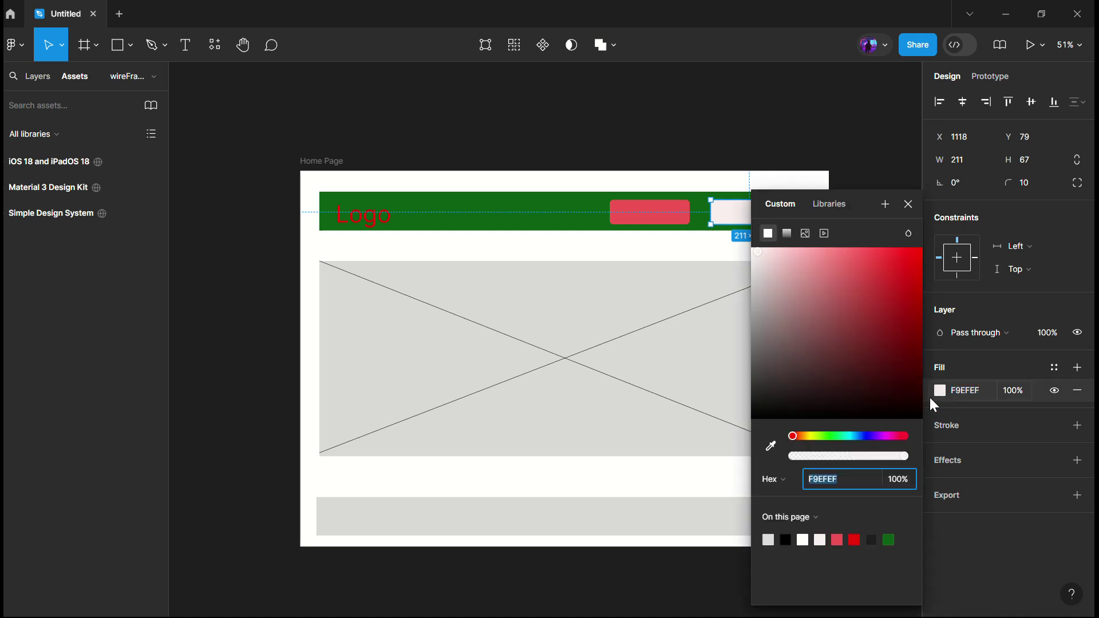
left_click(766, 451)
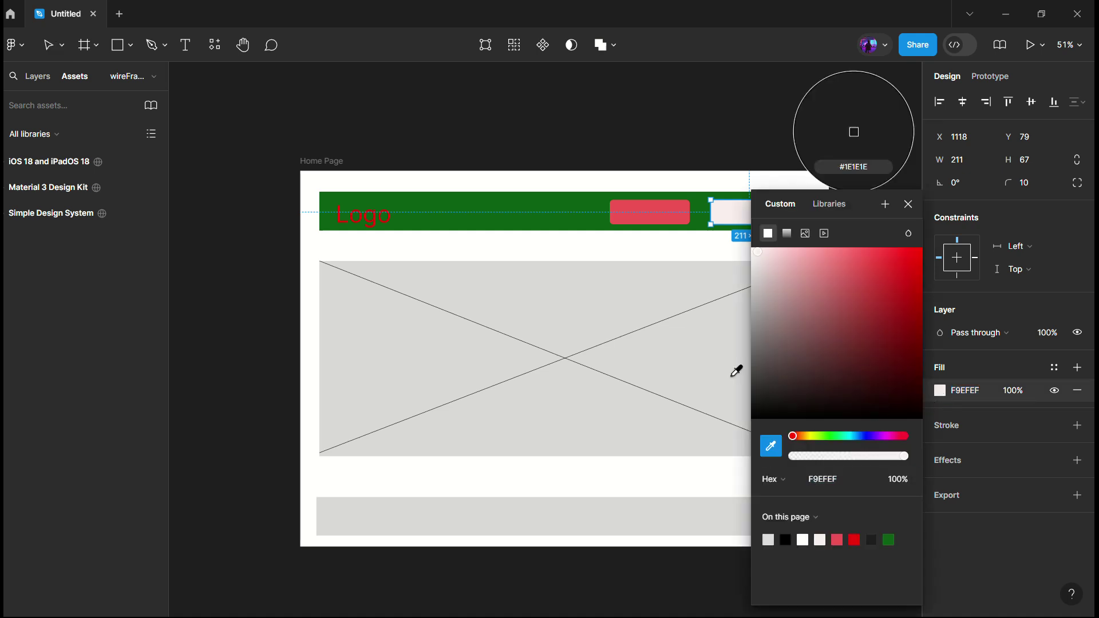
left_click(647, 211)
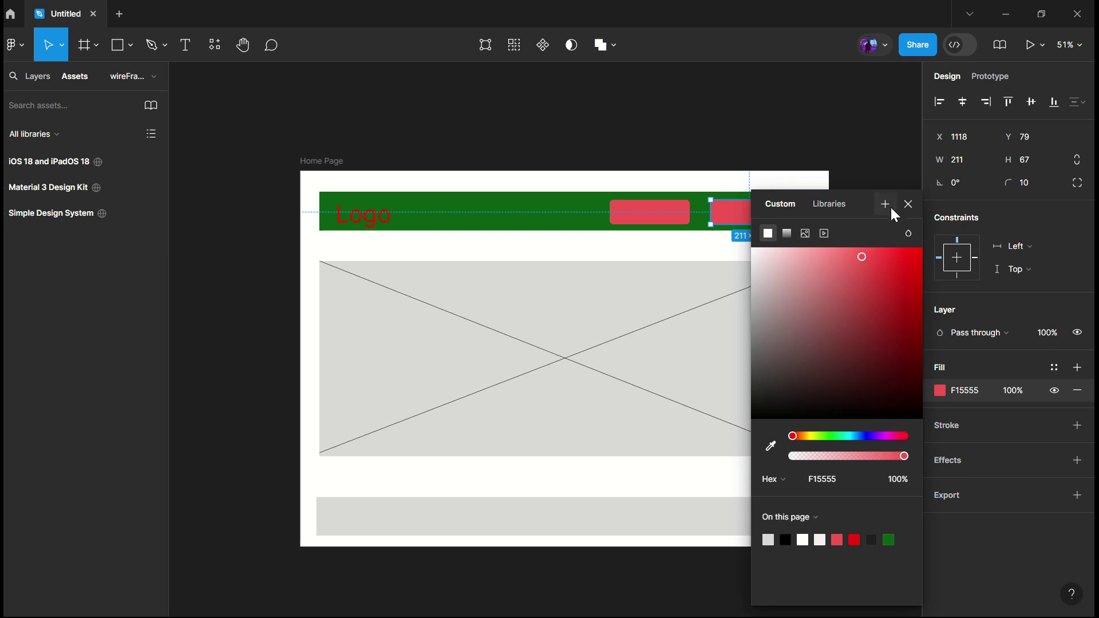
left_click(908, 204)
left_click(773, 316)
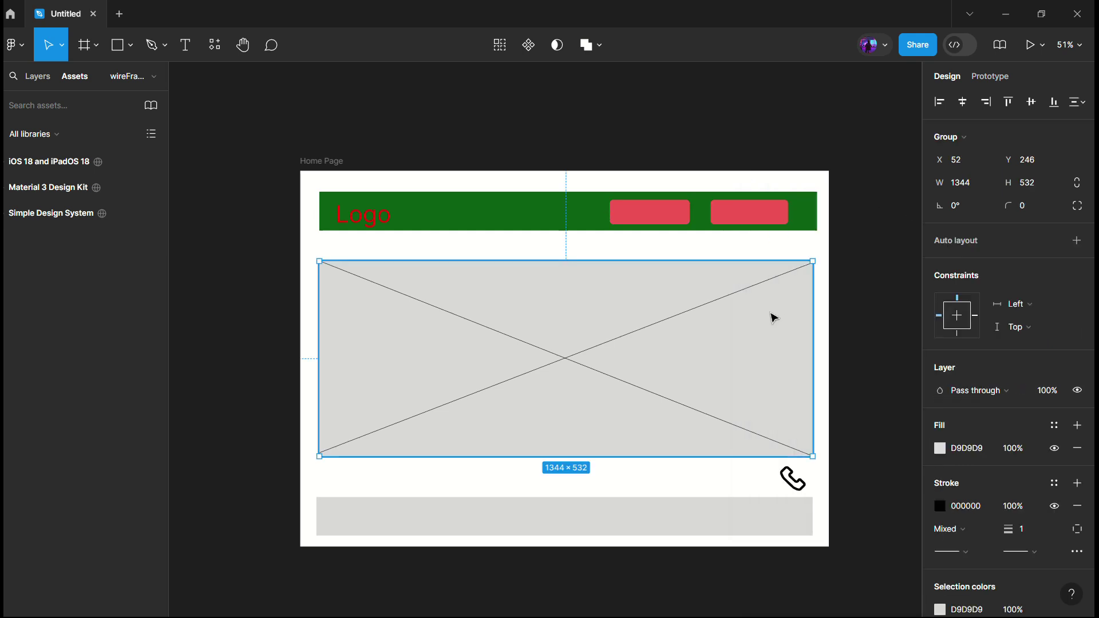
left_click(509, 95)
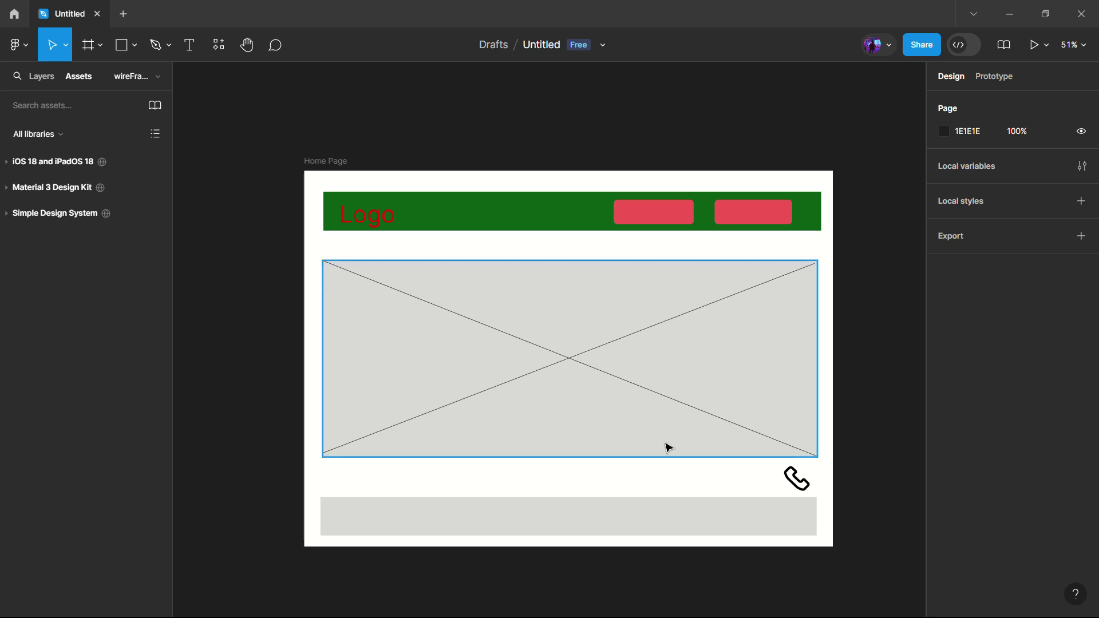
Fill the footer bar beneath the image placeholder with green 3A6426.
left_click(642, 510)
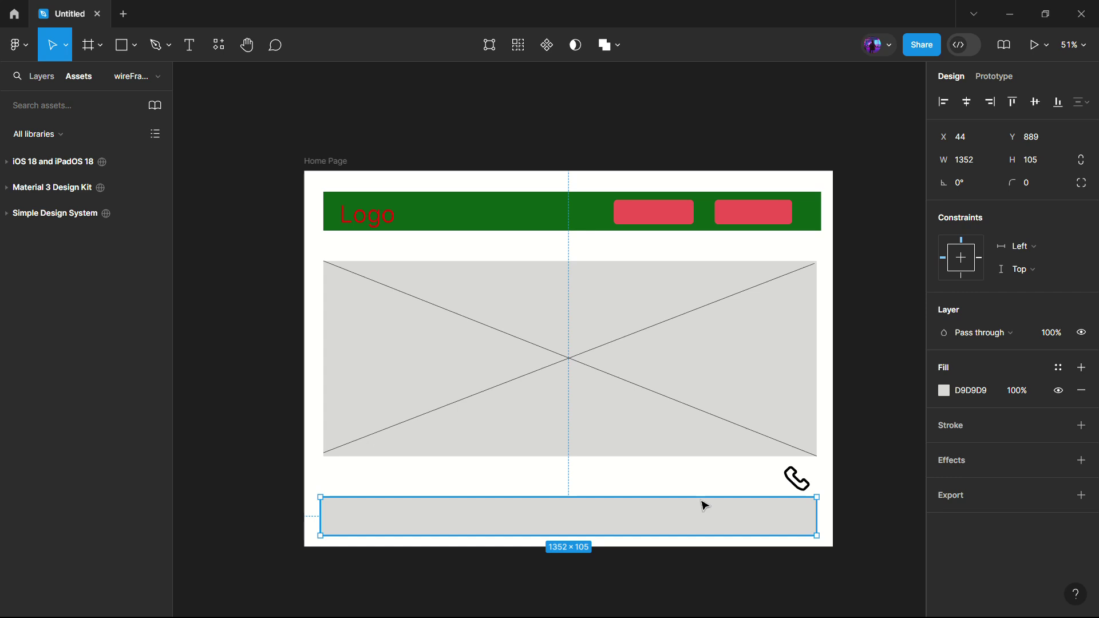
left_click(943, 390)
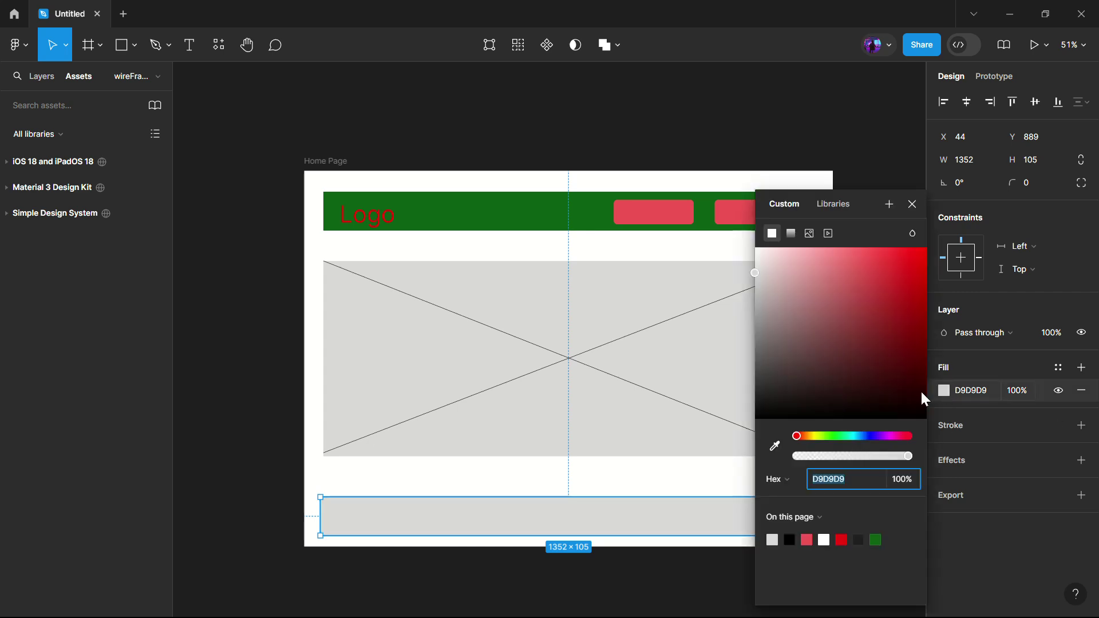
left_click(828, 436)
left_click(831, 365)
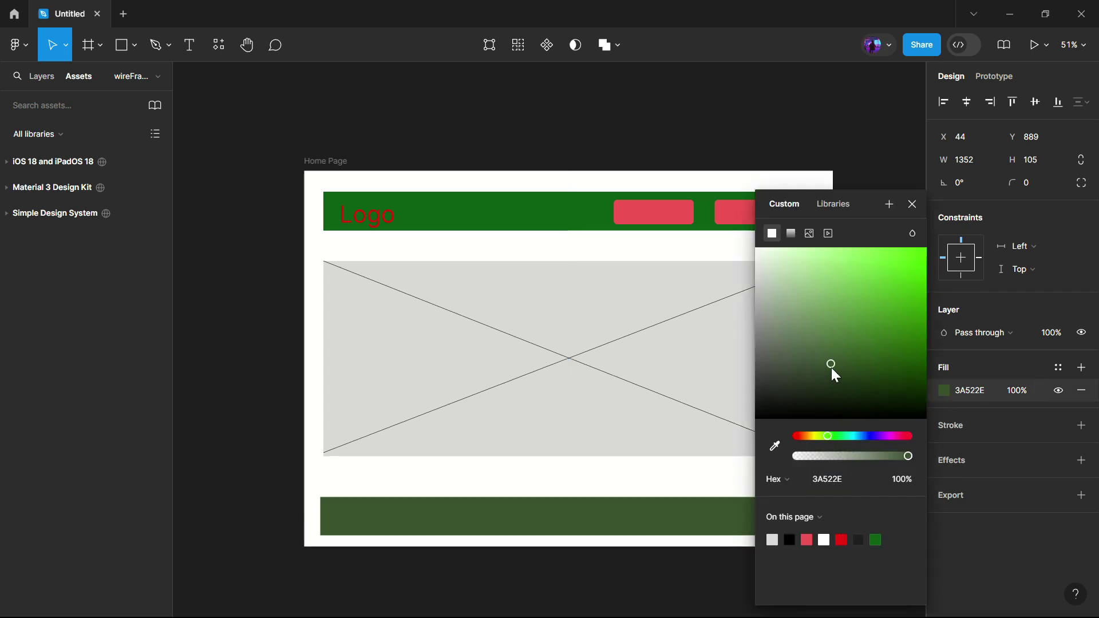
left_click_drag(839, 370, 862, 352)
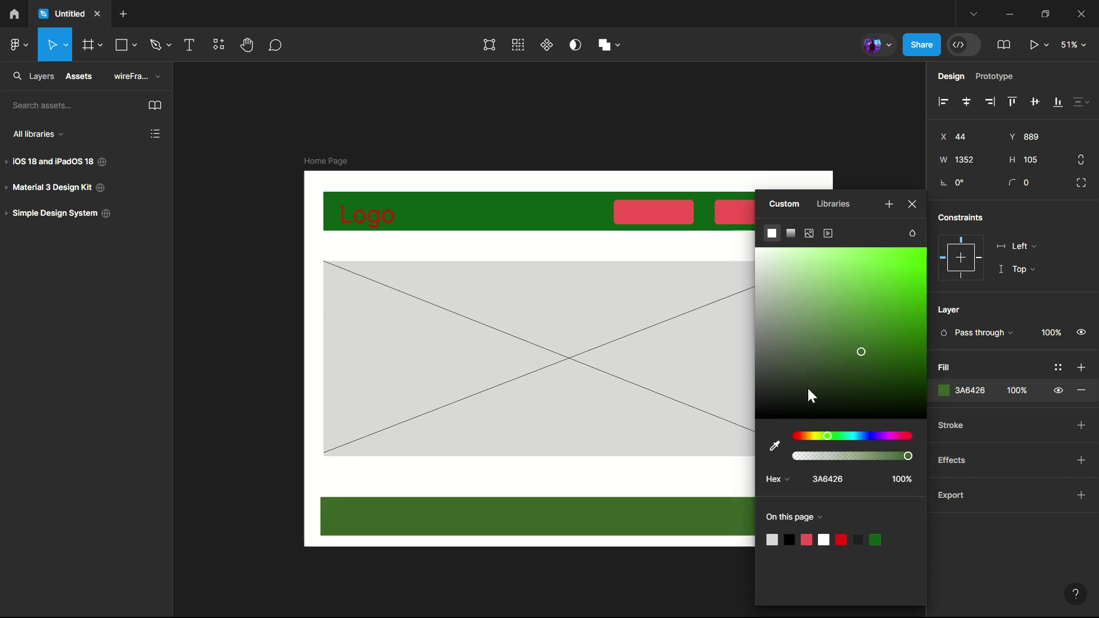
left_click(912, 204)
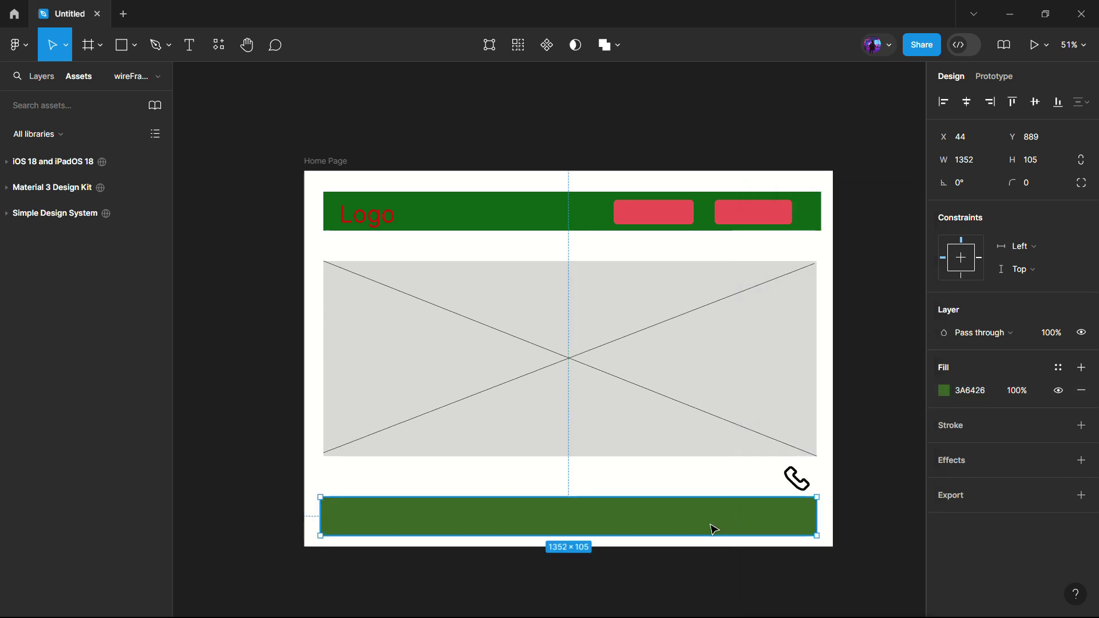
Create a color style named Footer from the footer bar's green fill.
left_click(1060, 367)
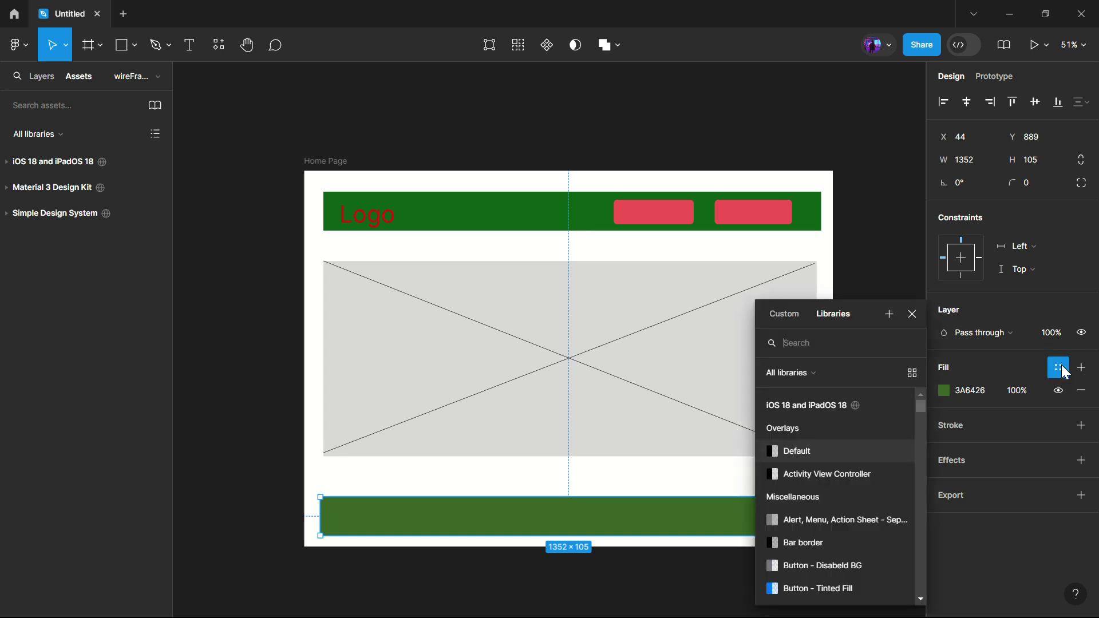
left_click(888, 315)
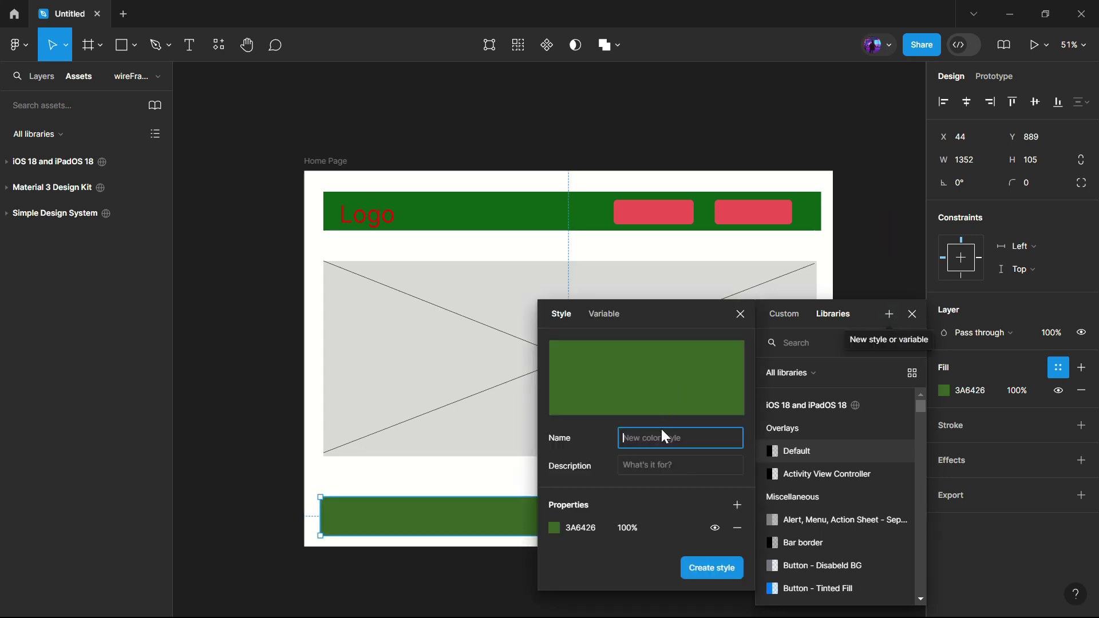
type("Footer")
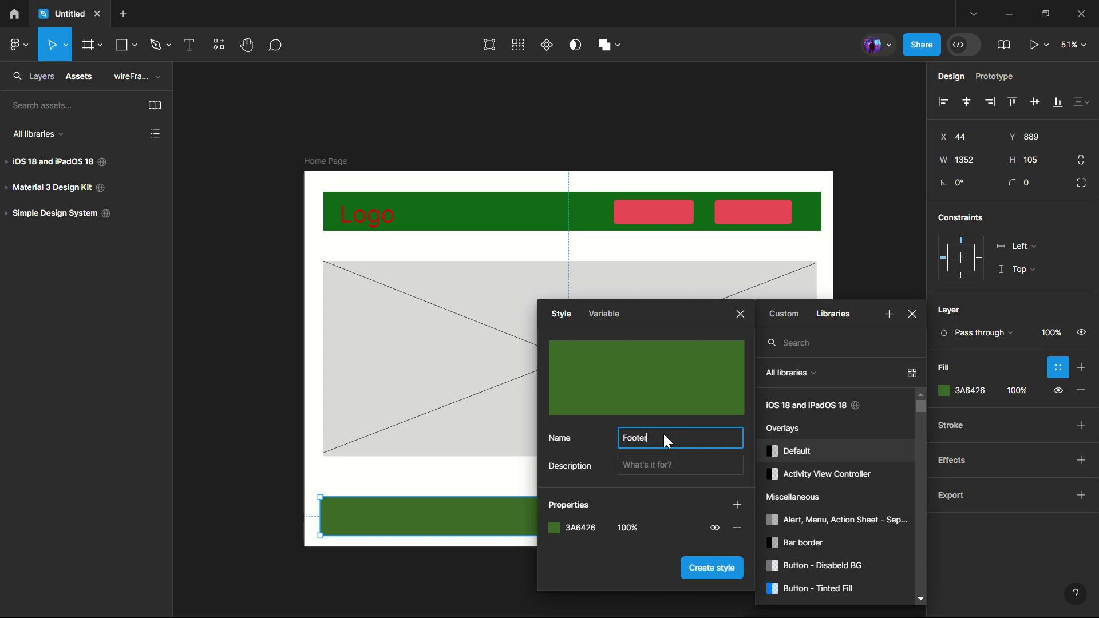
left_click(708, 571)
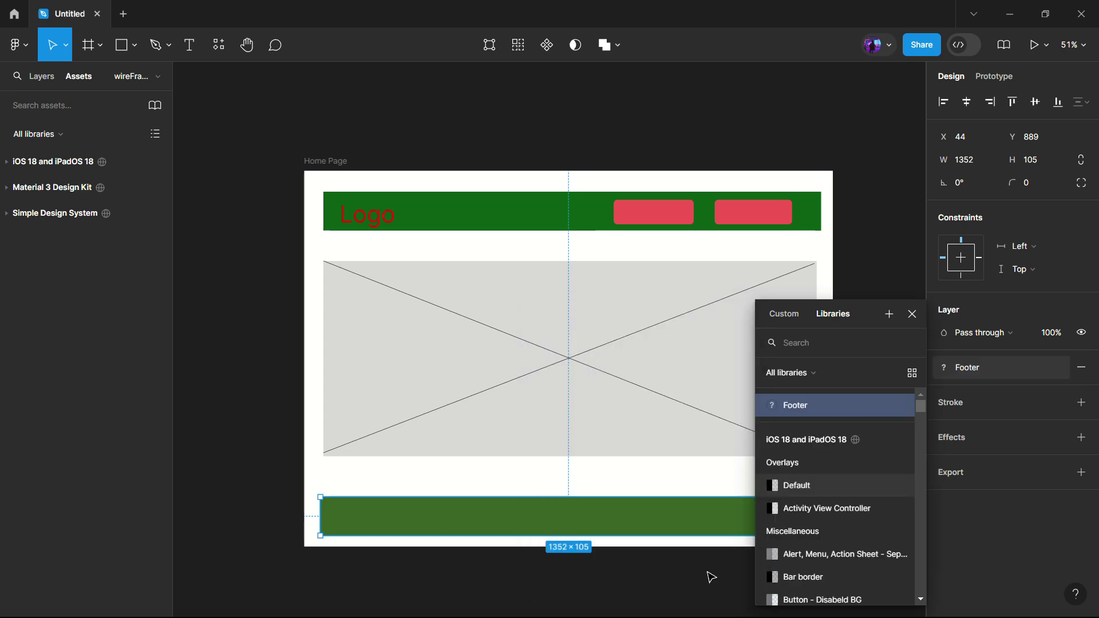
left_click(913, 313)
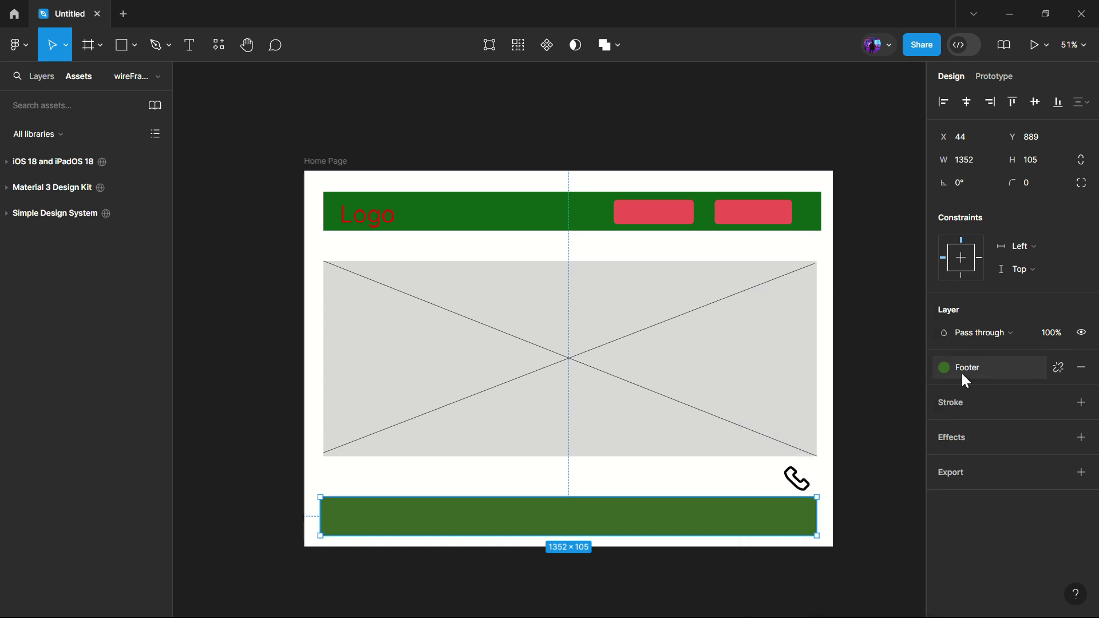
Apply the Footer color style to the phone icon's vector shape above the footer bar.
left_click(796, 490)
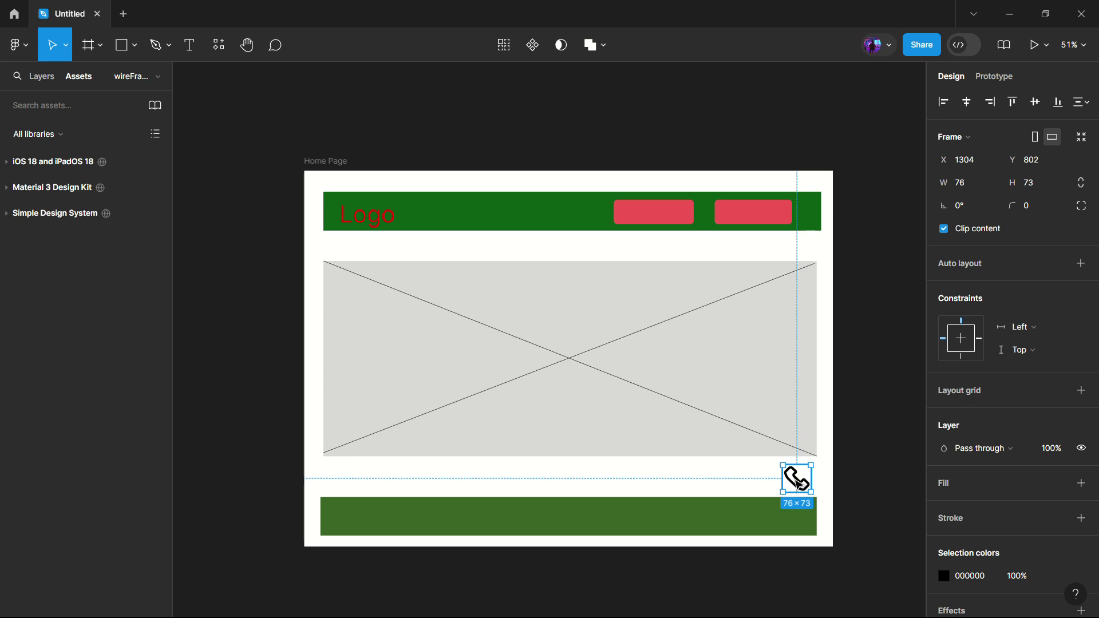
double_click(801, 481)
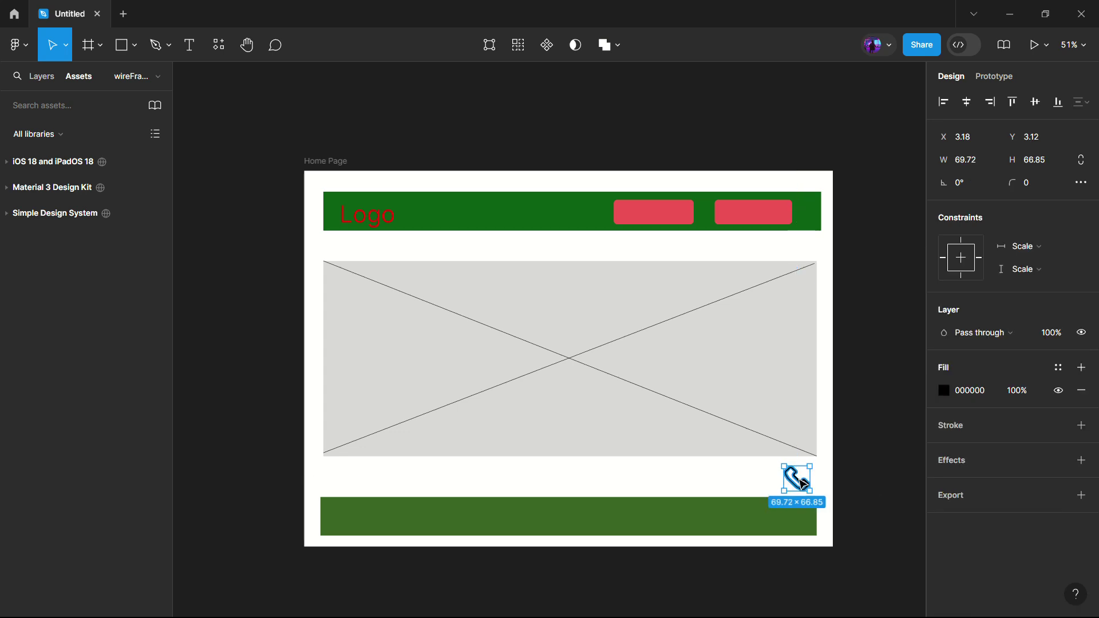
left_click(1058, 369)
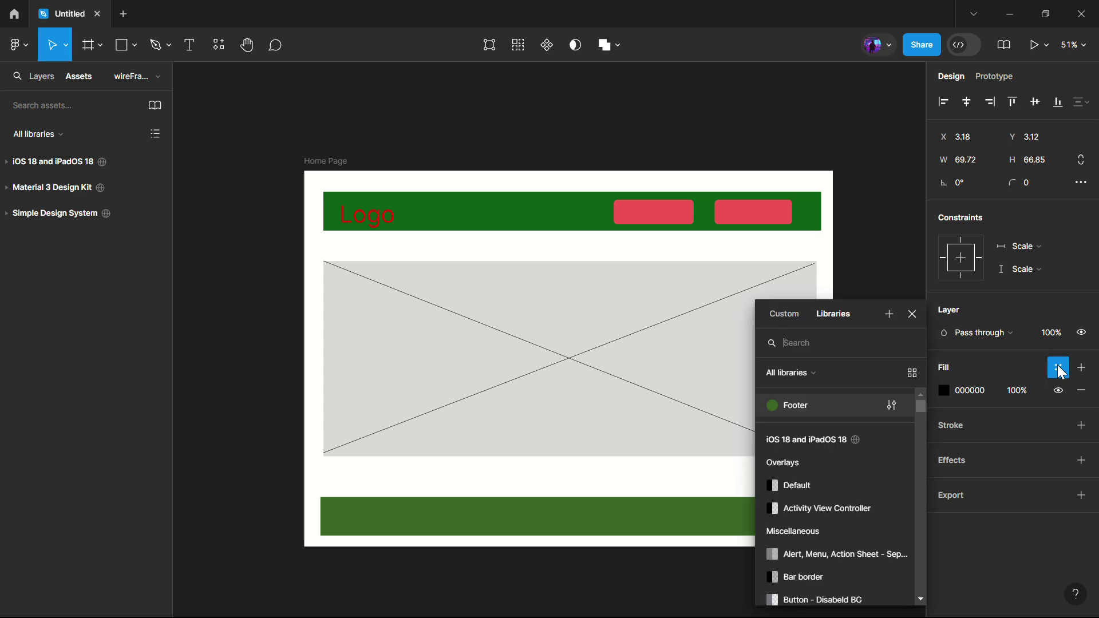
left_click(797, 407)
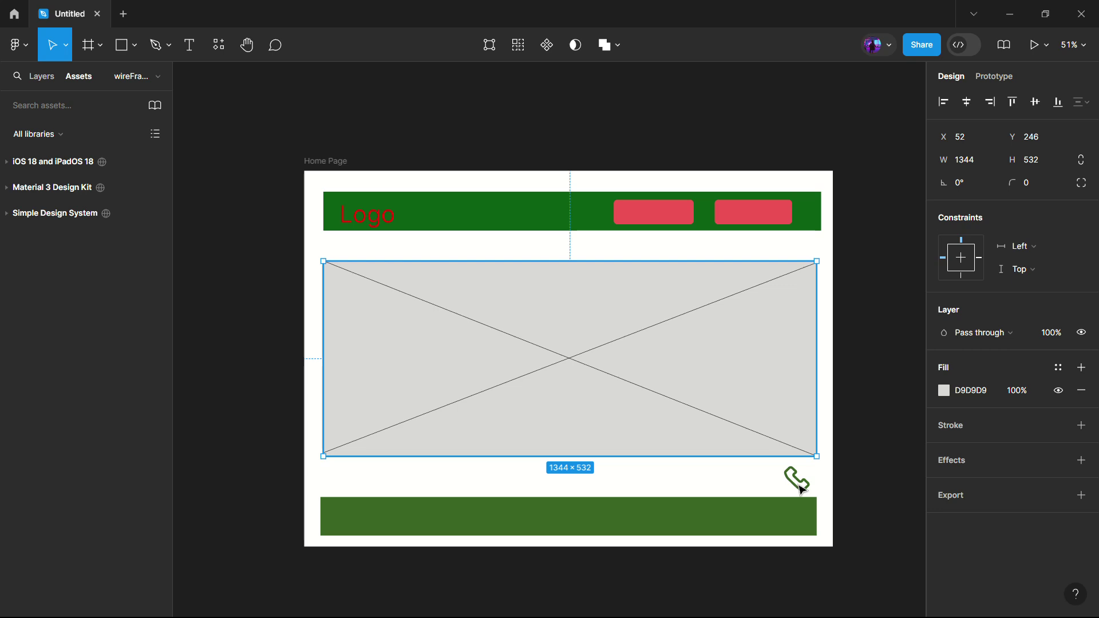
left_click(802, 489)
left_click(829, 480)
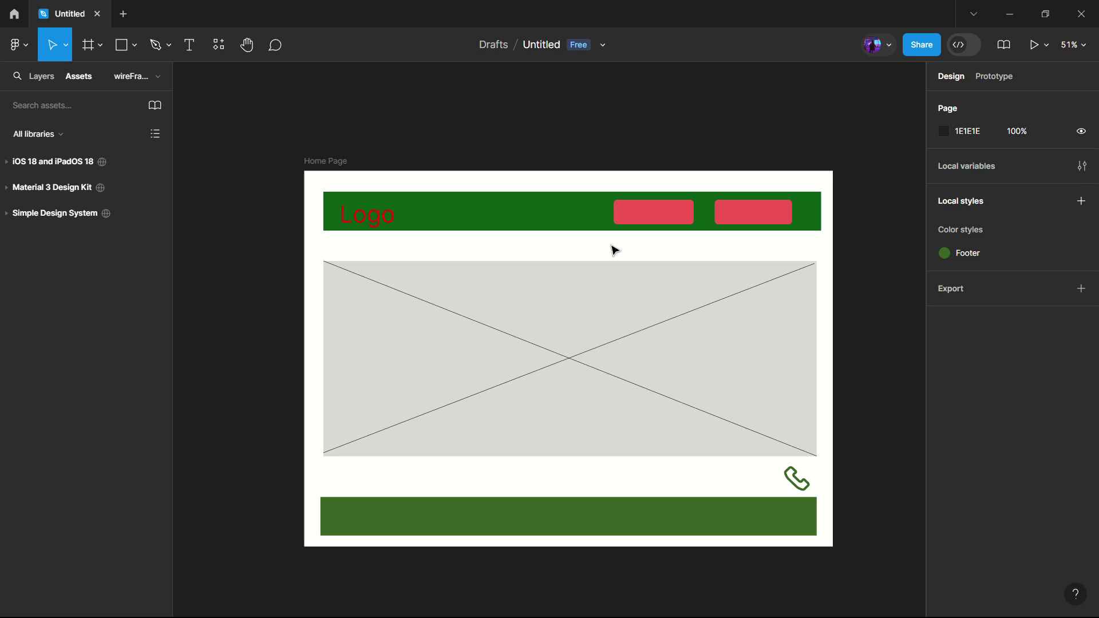
Change the header bar's solid fill to a linear gradient running from 0C5F14 to 18C52A.
left_click(540, 216)
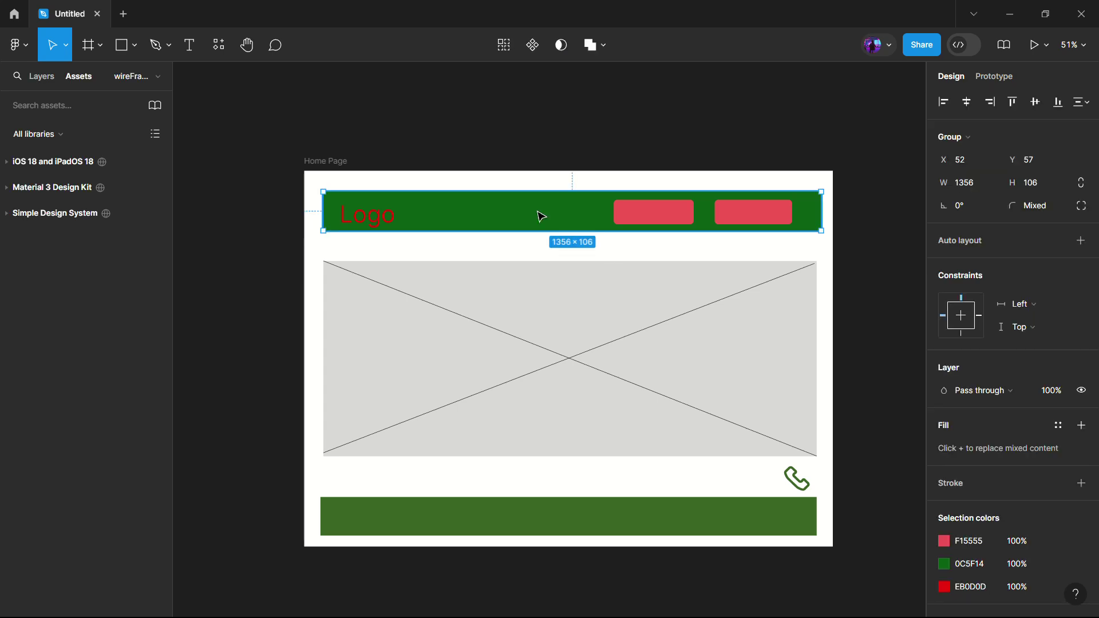
double_click(540, 216)
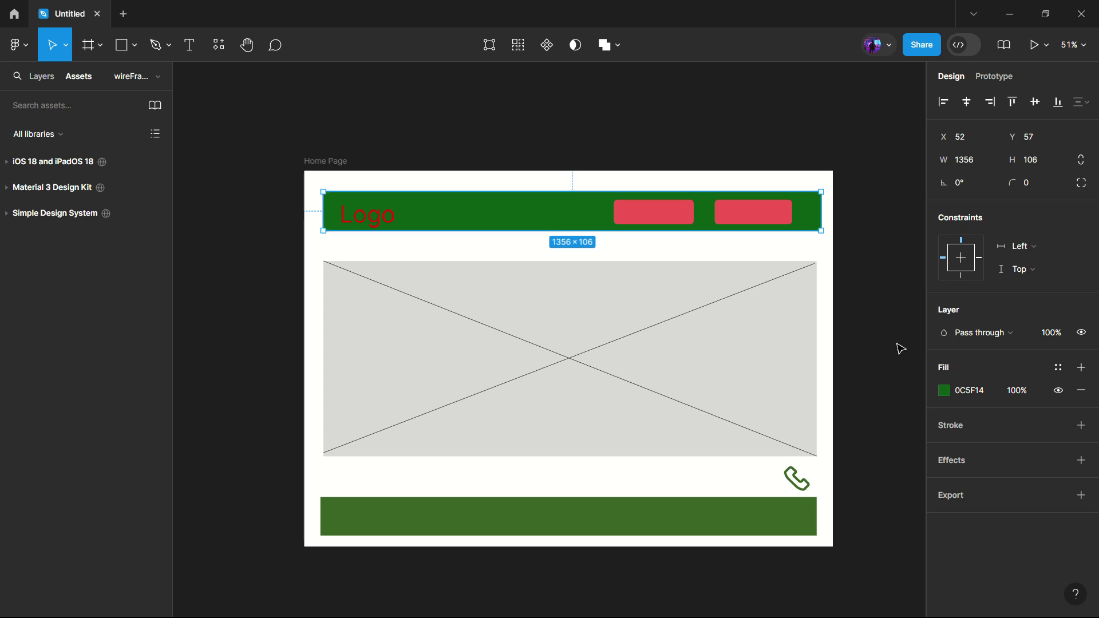
left_click(943, 389)
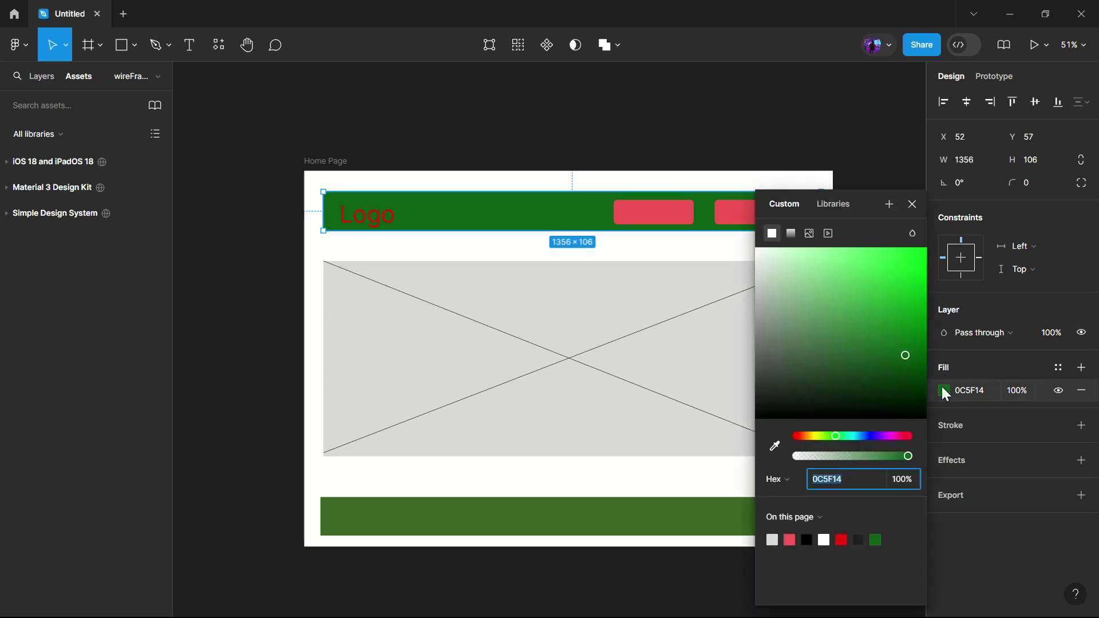
left_click(792, 234)
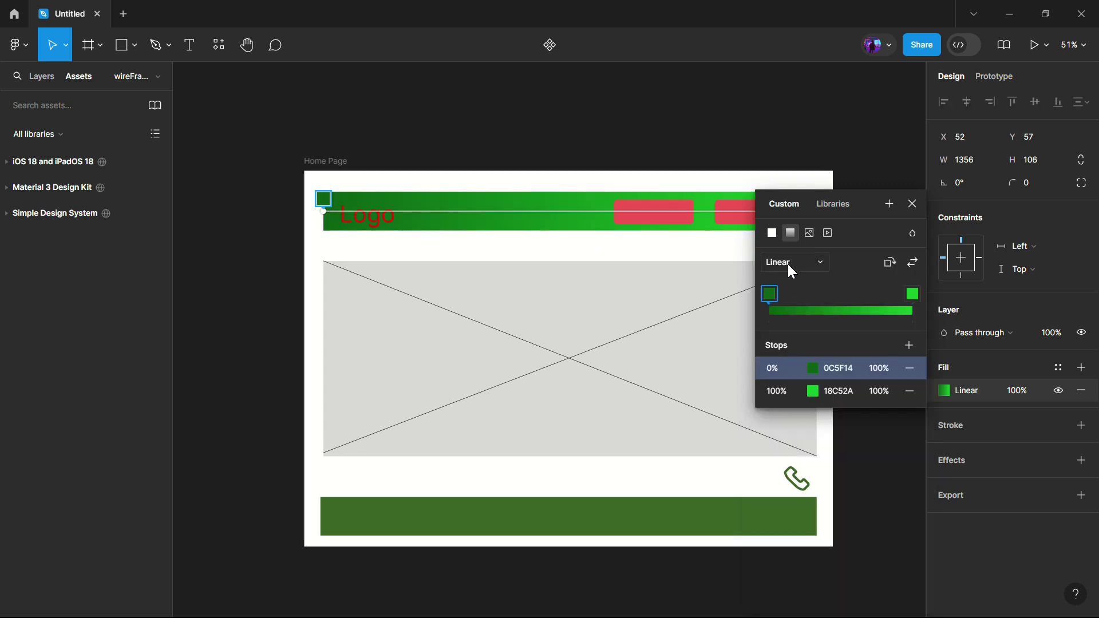
Try the Radial and Angular gradient types on the header bar's fill, then settle on Diamond.
left_click(787, 264)
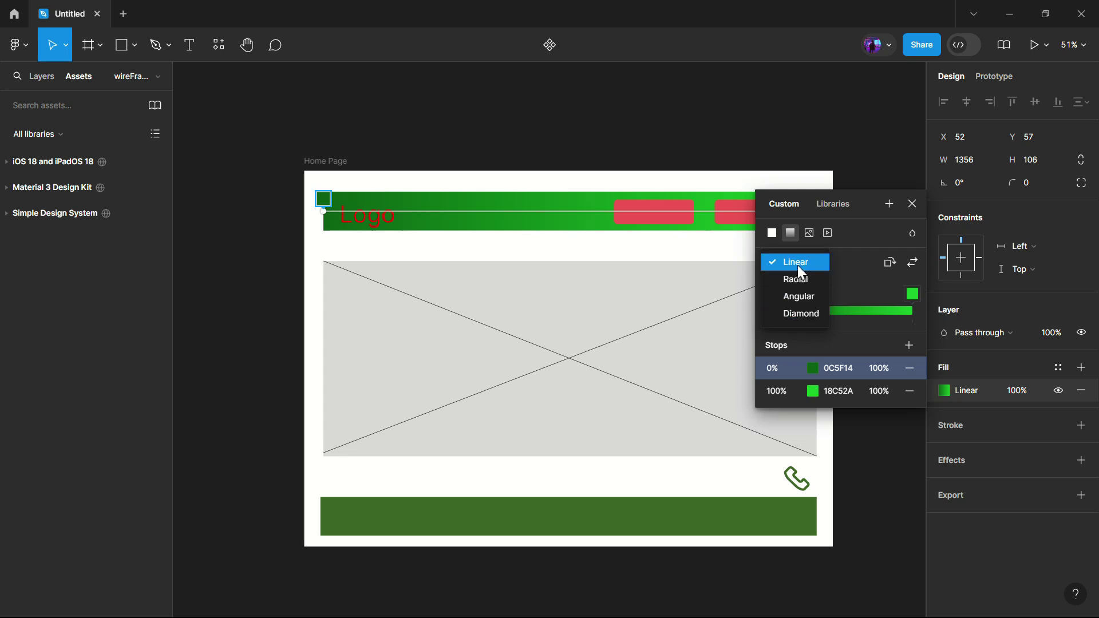
left_click(797, 278)
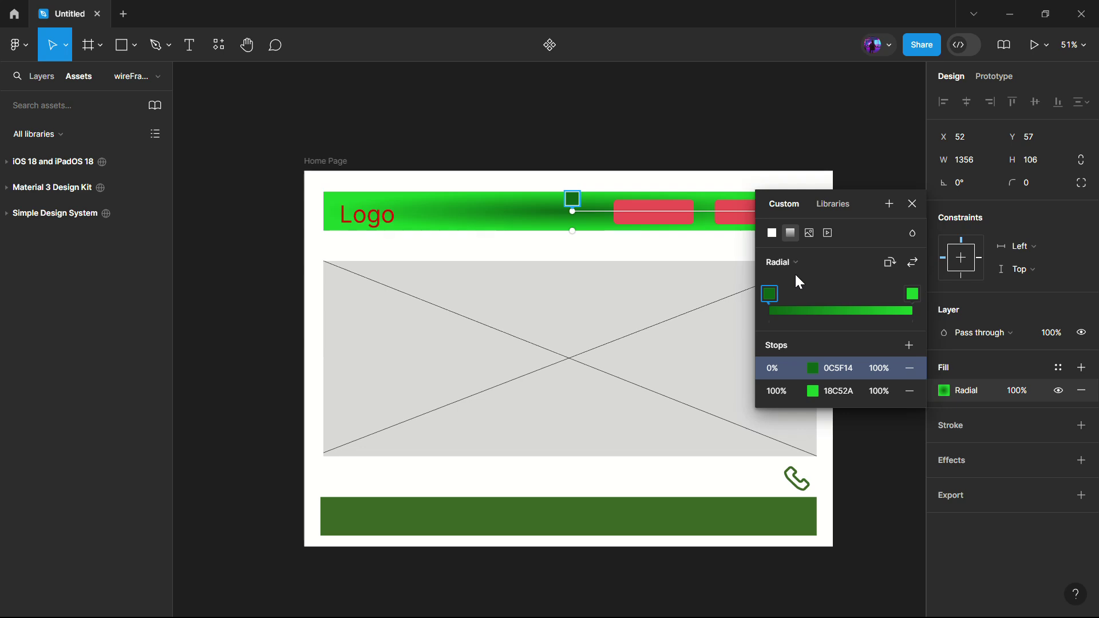
left_click(795, 261)
left_click(799, 279)
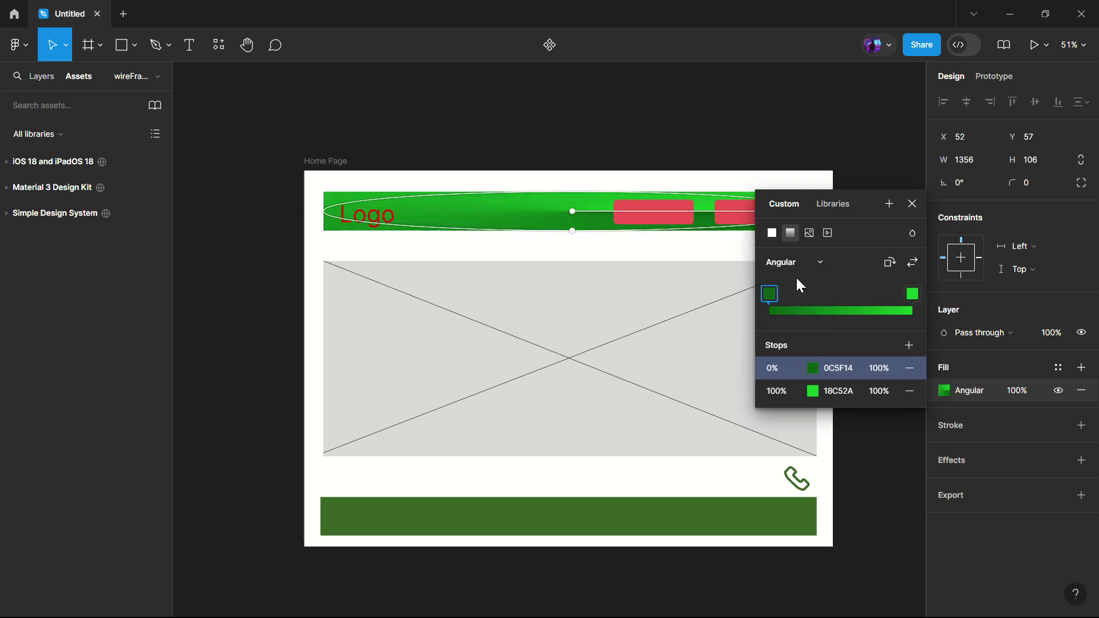
left_click(800, 264)
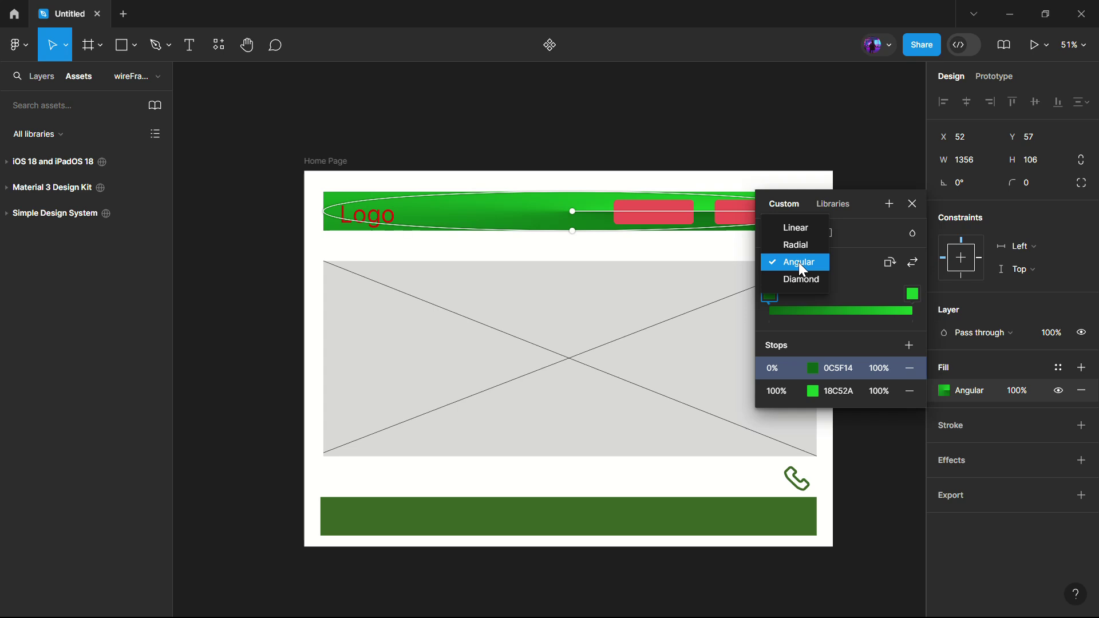
left_click(801, 280)
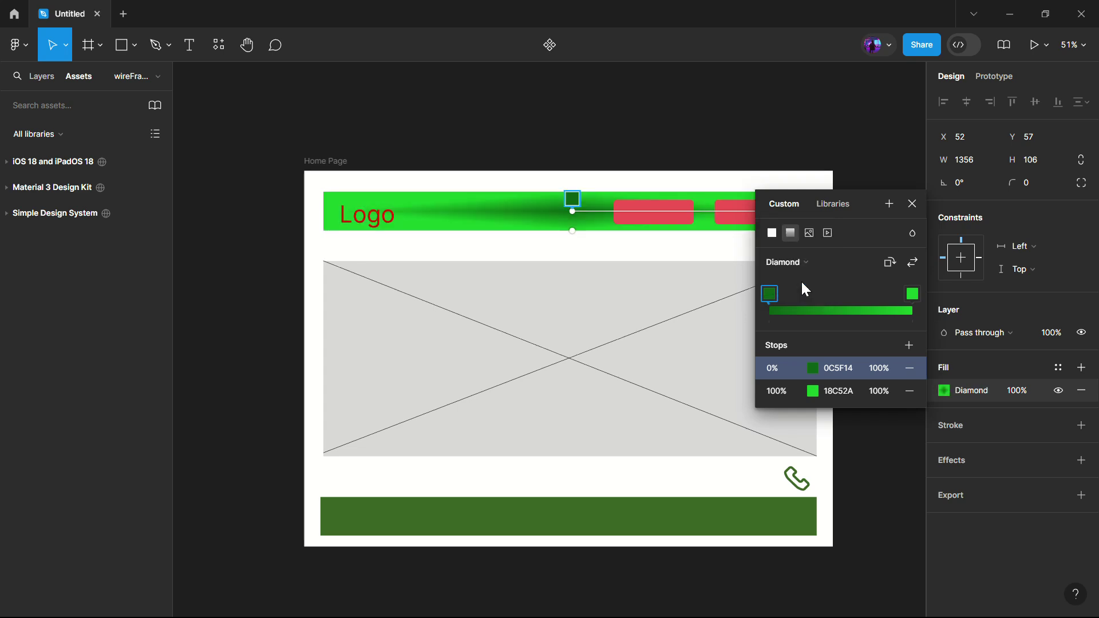
left_click(912, 204)
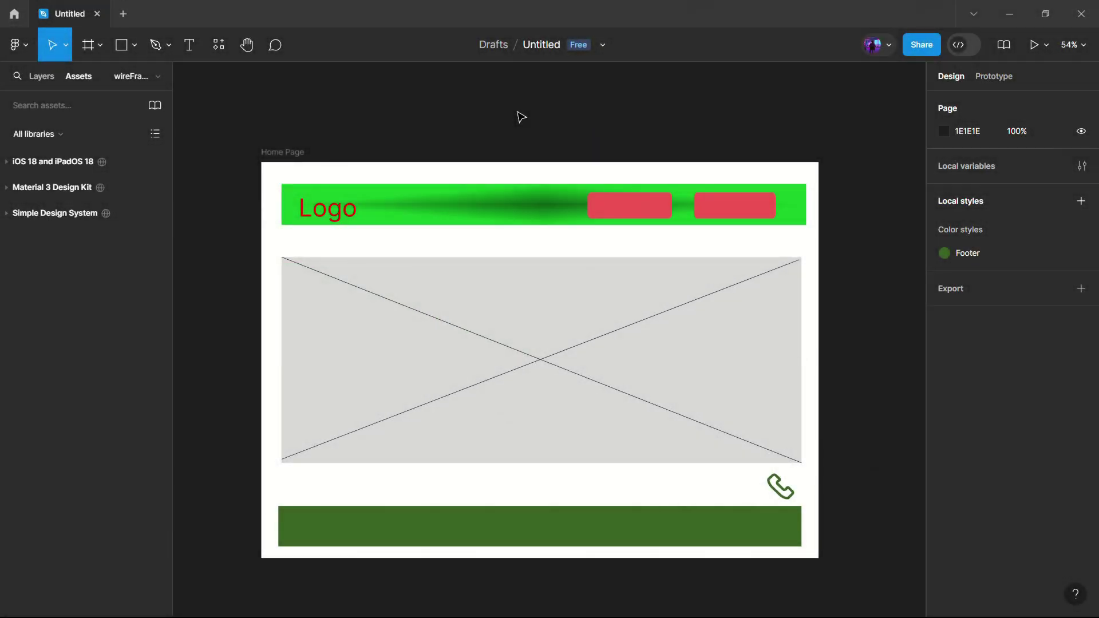
Add an iPad Pro 11" preset frame below the Home Page frame.
scroll(556, 261, "down", 8)
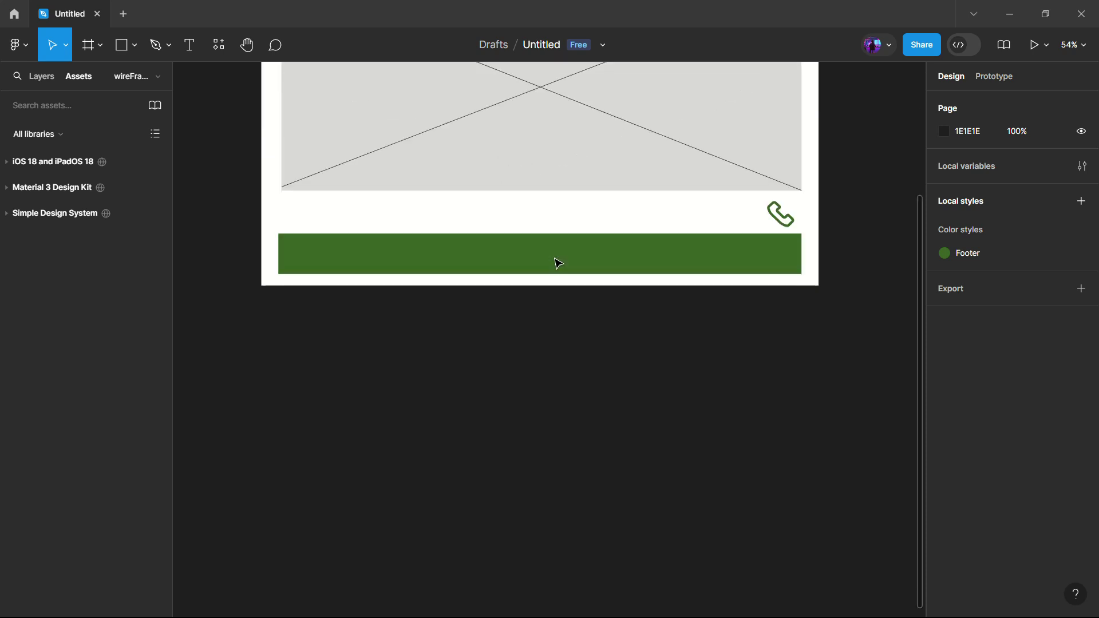
left_click(98, 43)
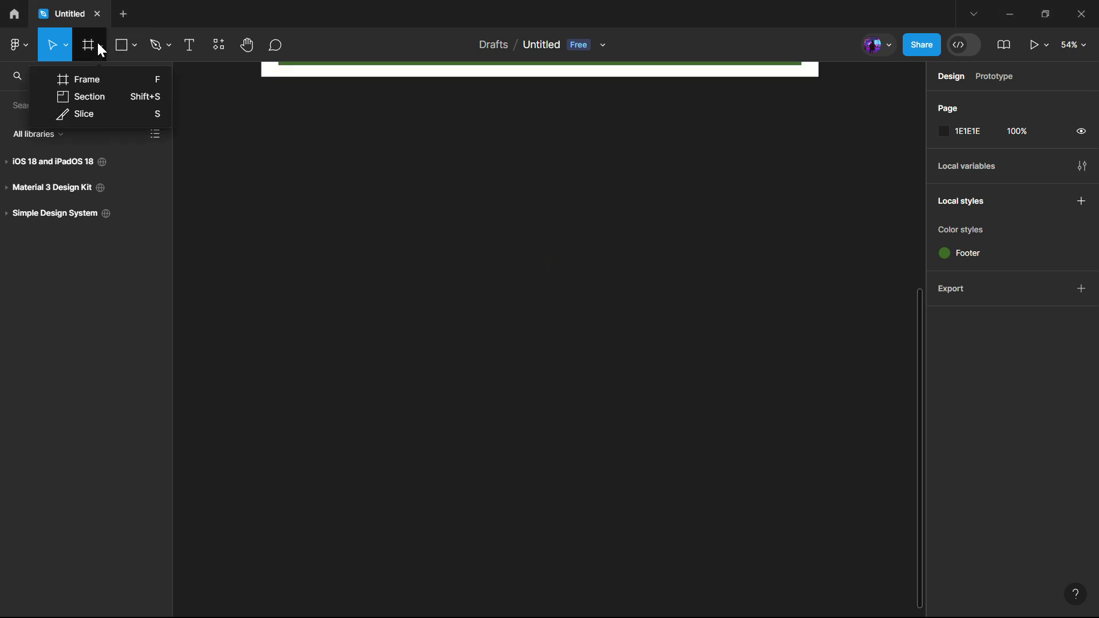
left_click(93, 82)
left_click(961, 239)
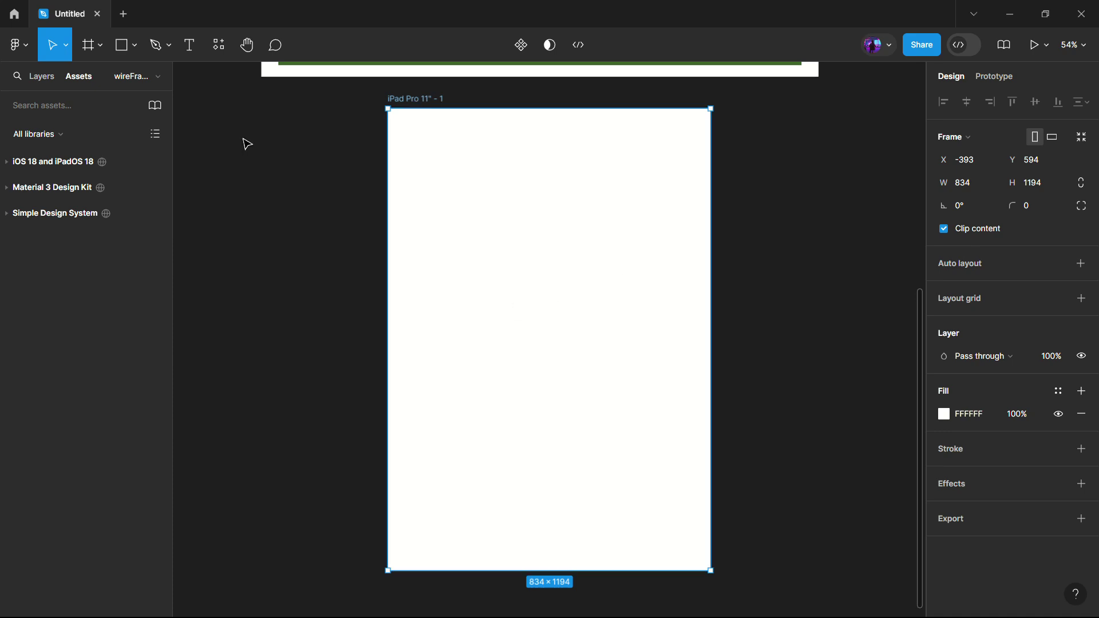
Draw a rectangle about 457 × 124 in the upper half of the iPad Pro 11" frame.
left_click(132, 46)
left_click(126, 77)
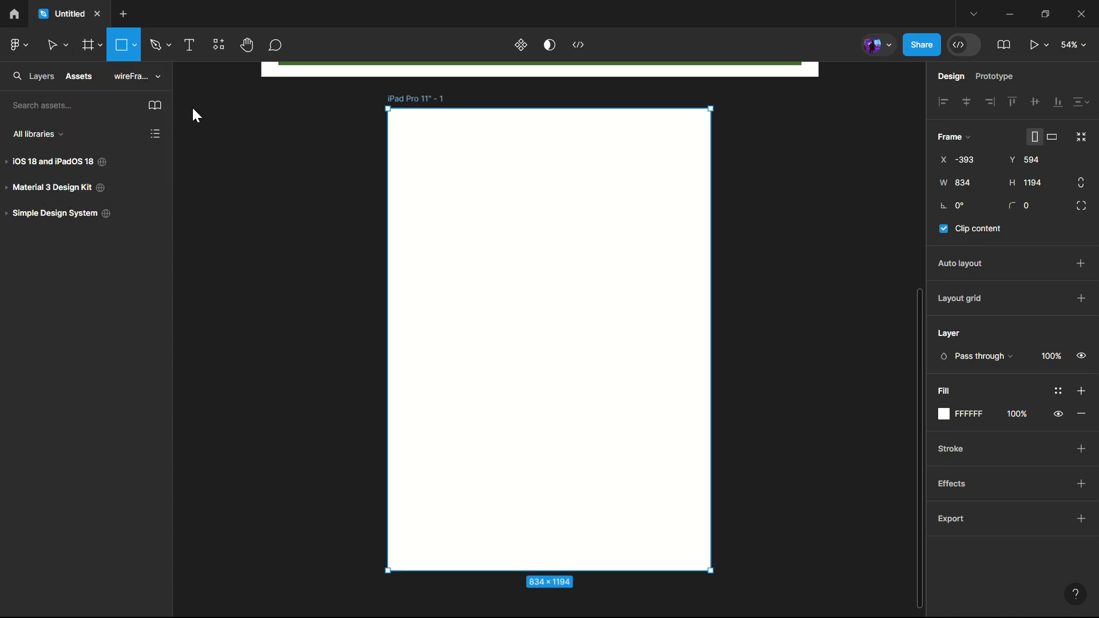
mouse_move(444, 223)
left_mouse_down()
mouse_move(488, 252)
mouse_move(623, 272)
left_mouse_up()
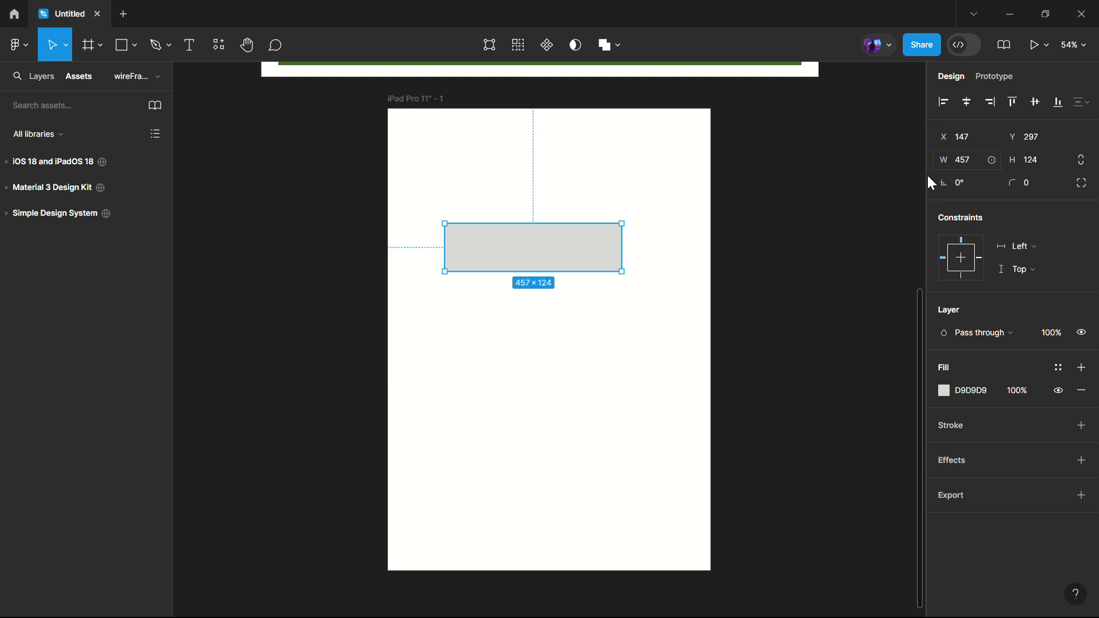
left_click(598, 324)
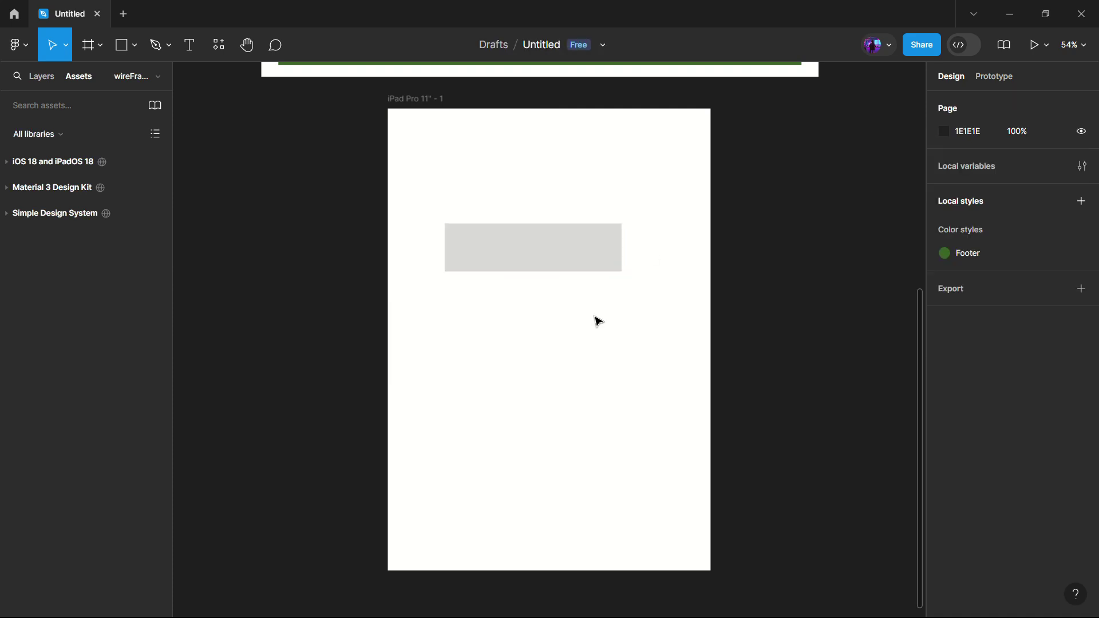
Set the grey rectangle's corner radius to 10.
double_click(592, 256)
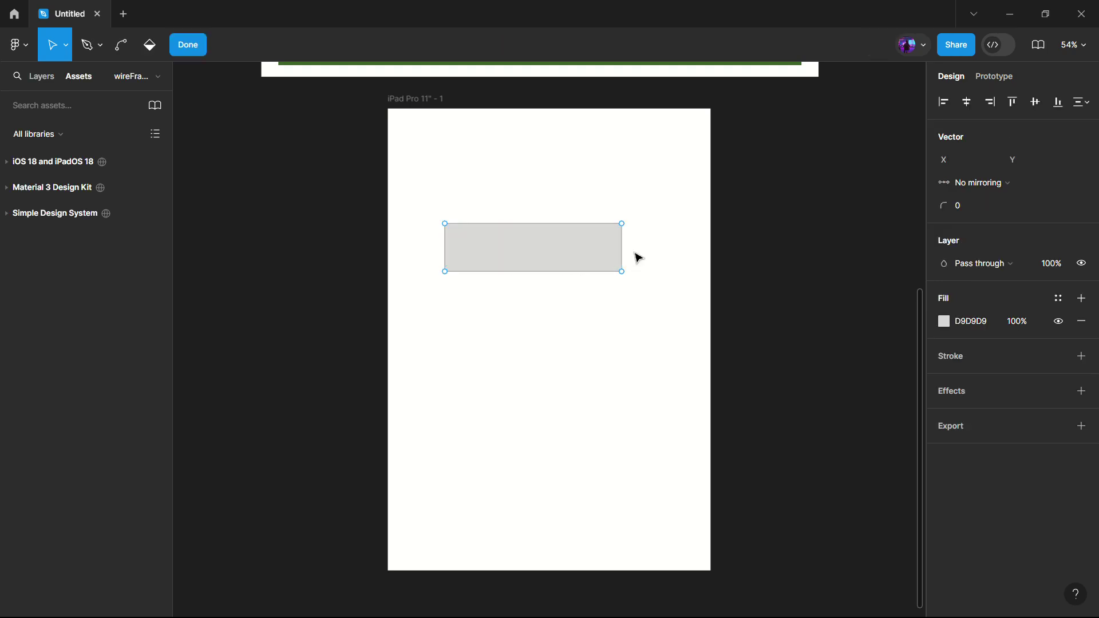
key("Escape")
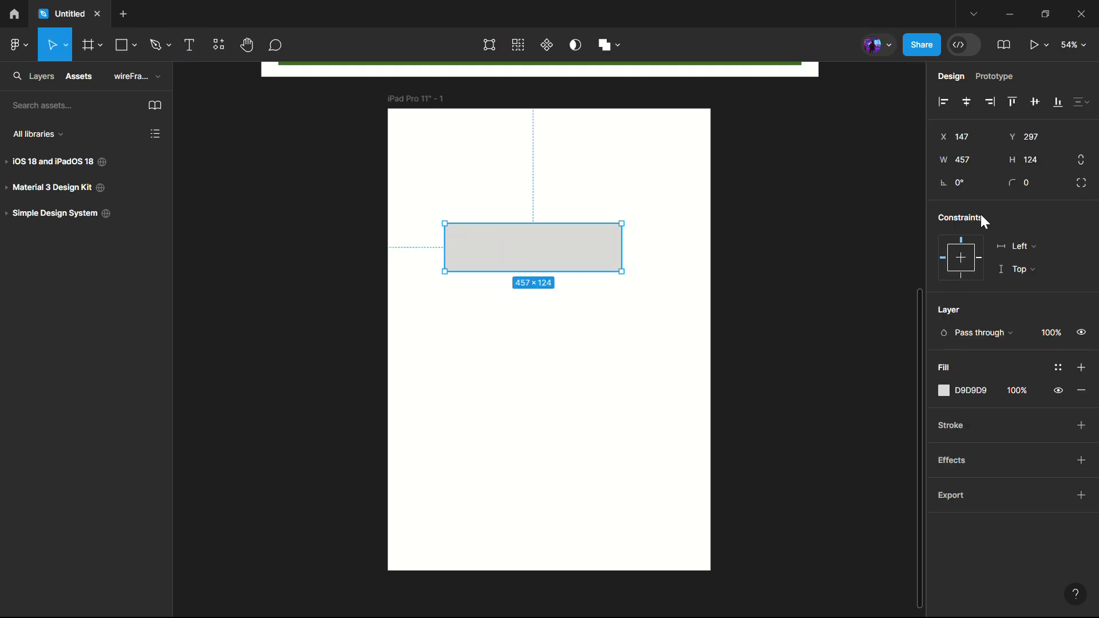
left_click(1023, 183)
left_click(635, 348)
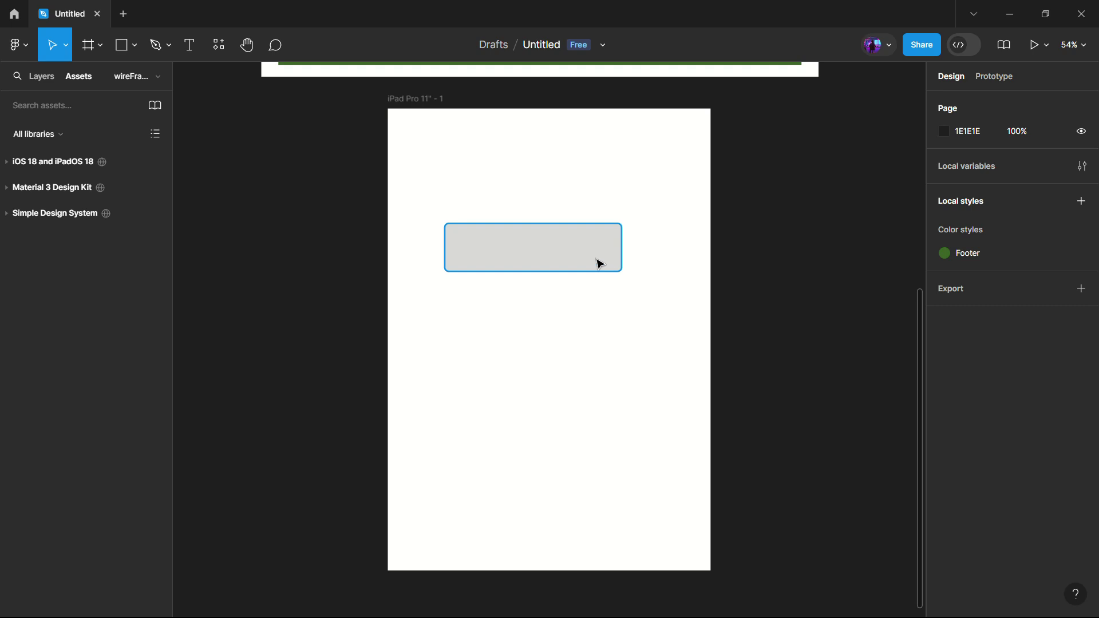
Round the rectangle's corners to a radius of 35 using its on-canvas corner handles.
scroll(600, 264, "up", 5)
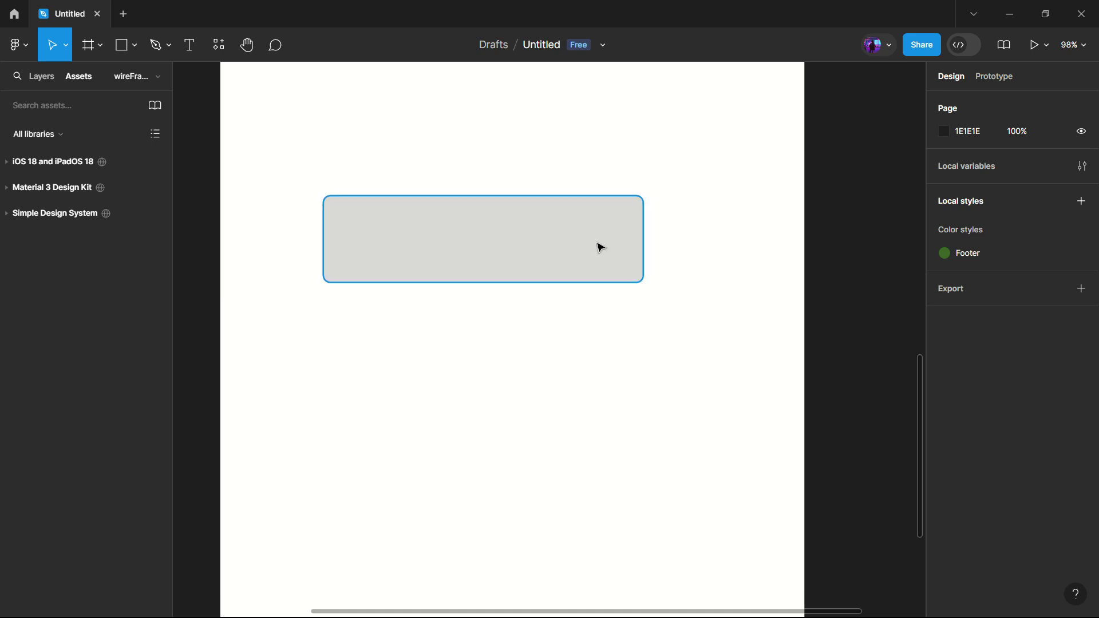
left_click(599, 248)
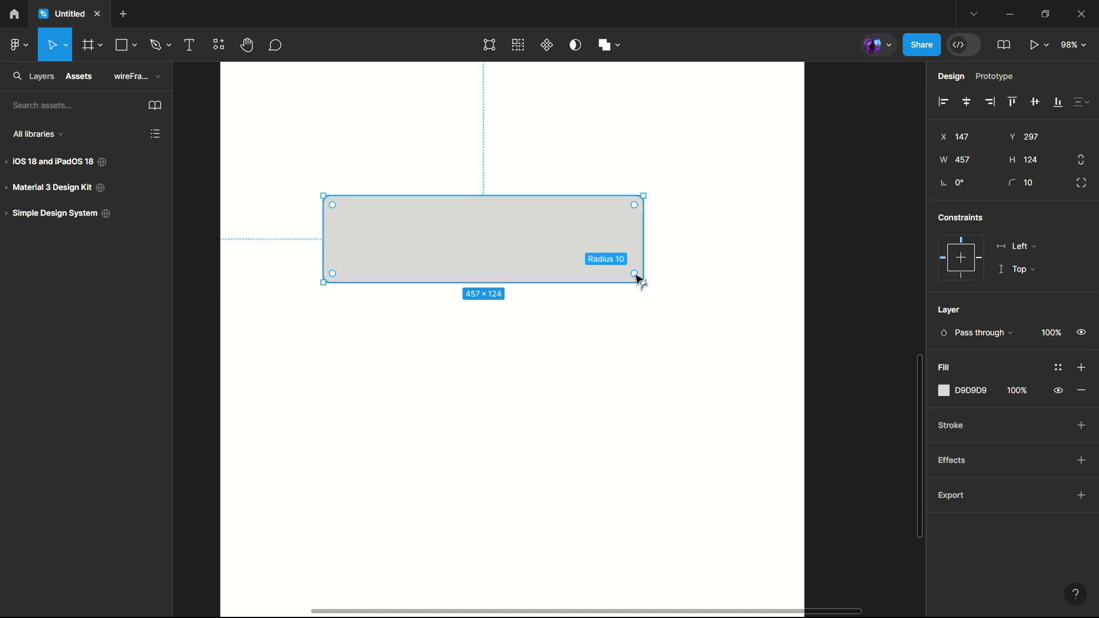
left_click_drag(640, 281, 619, 258)
left_click(566, 292)
left_click(554, 265)
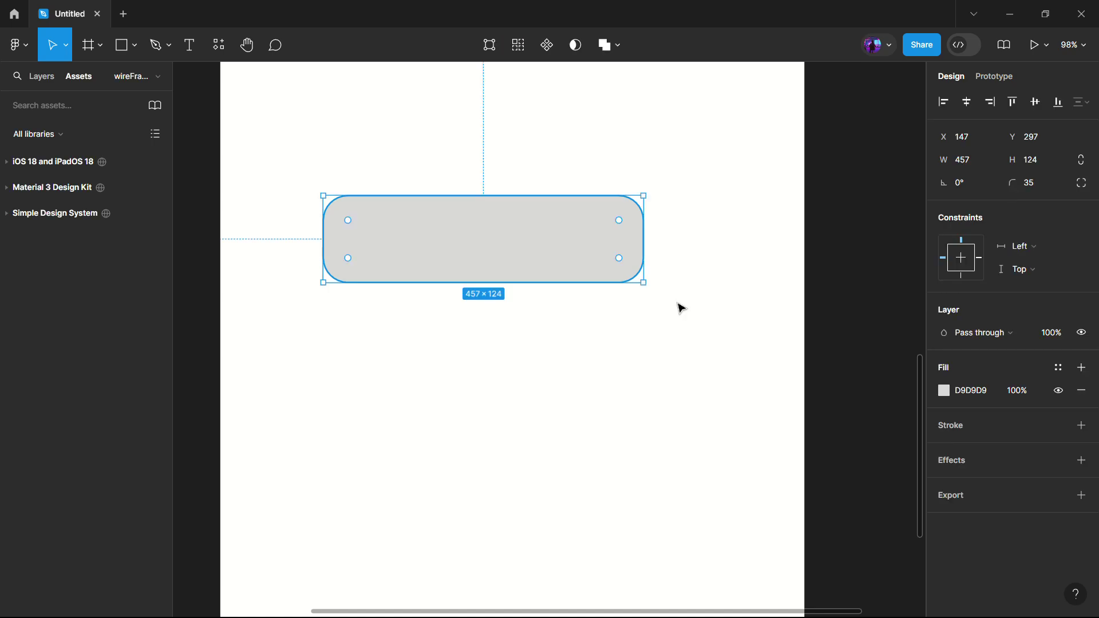
Fill the rounded rectangle with green 43A487 at 59% opacity.
left_click(943, 389)
left_click(847, 435)
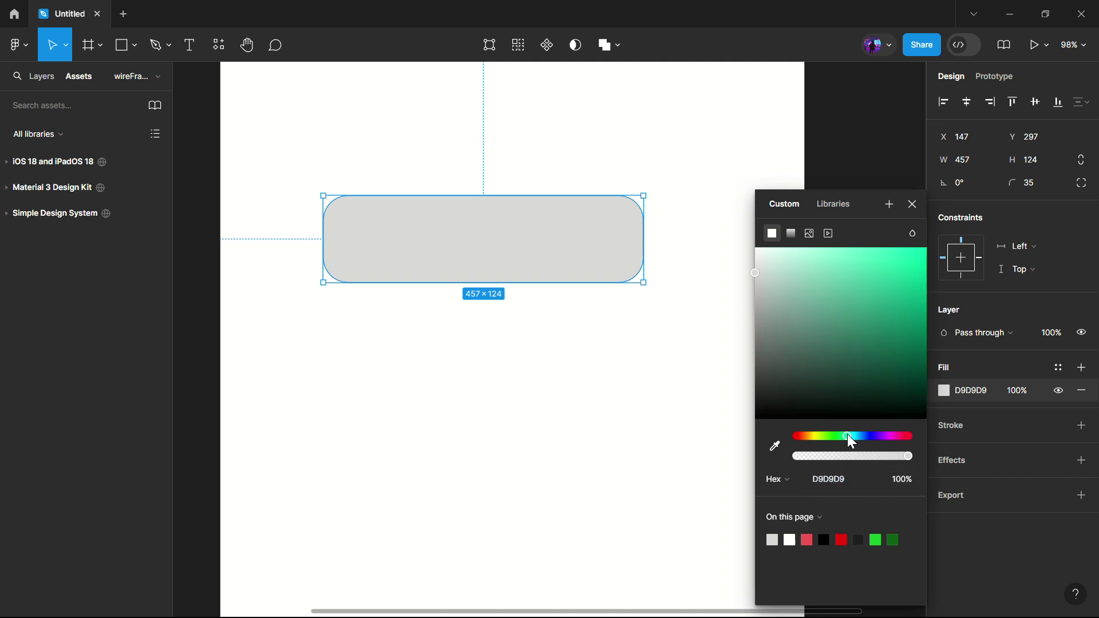
left_click(843, 295)
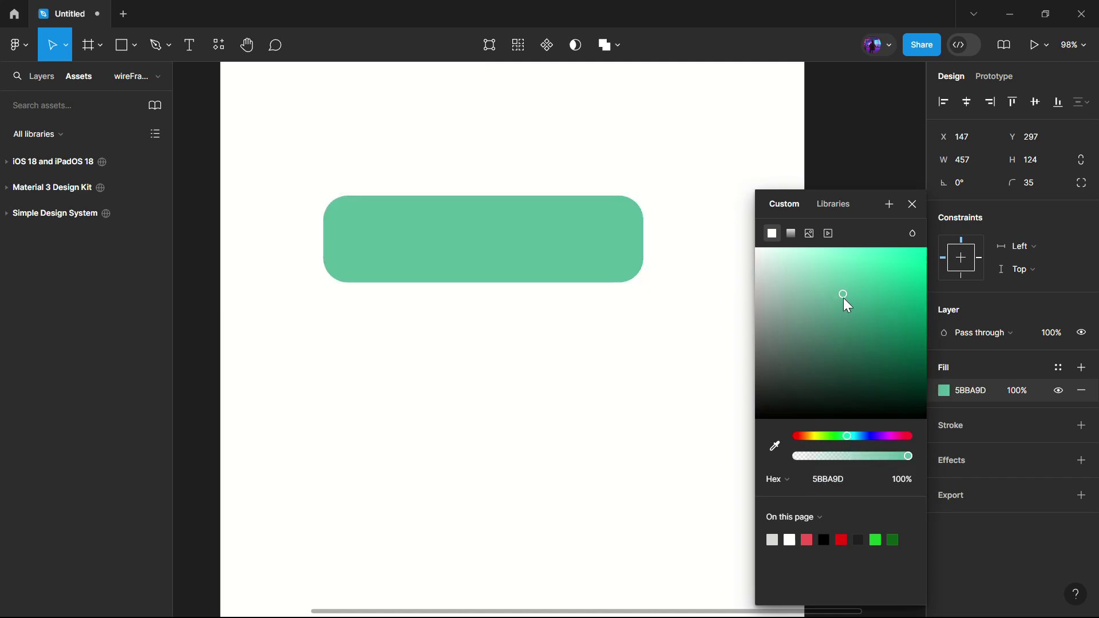
left_click_drag(843, 299, 834, 274)
left_click(856, 311)
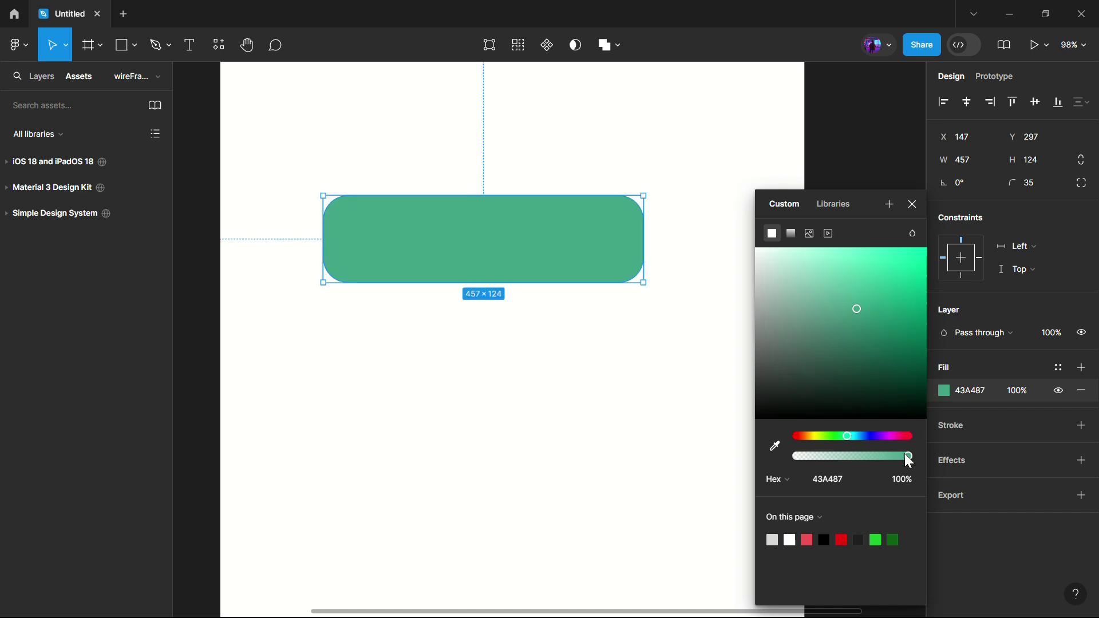
left_click_drag(907, 455, 863, 456)
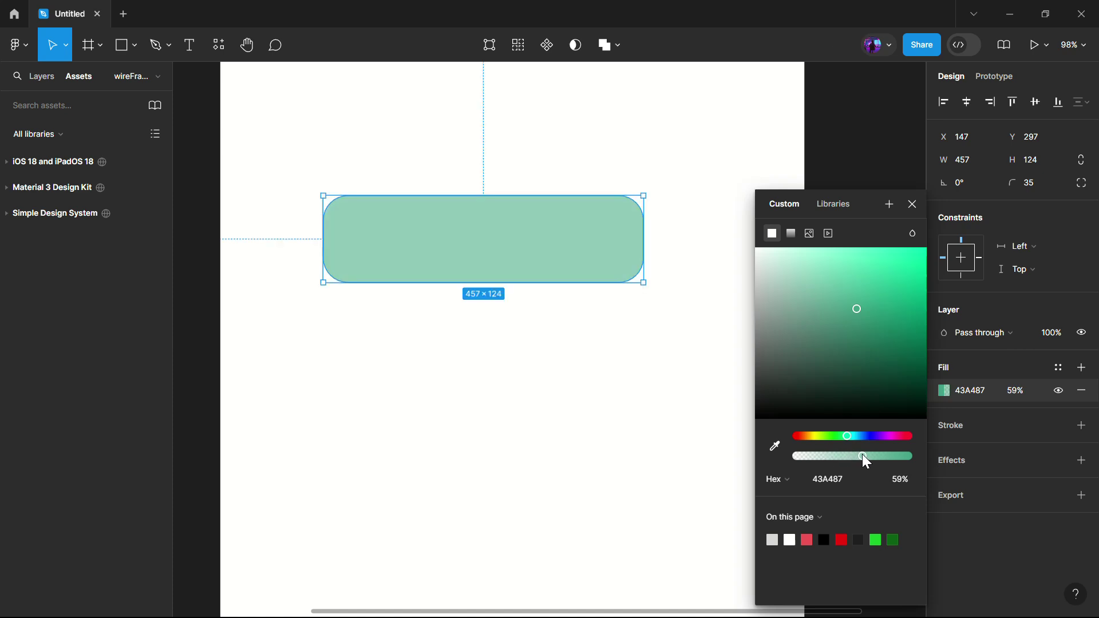
left_click(494, 126)
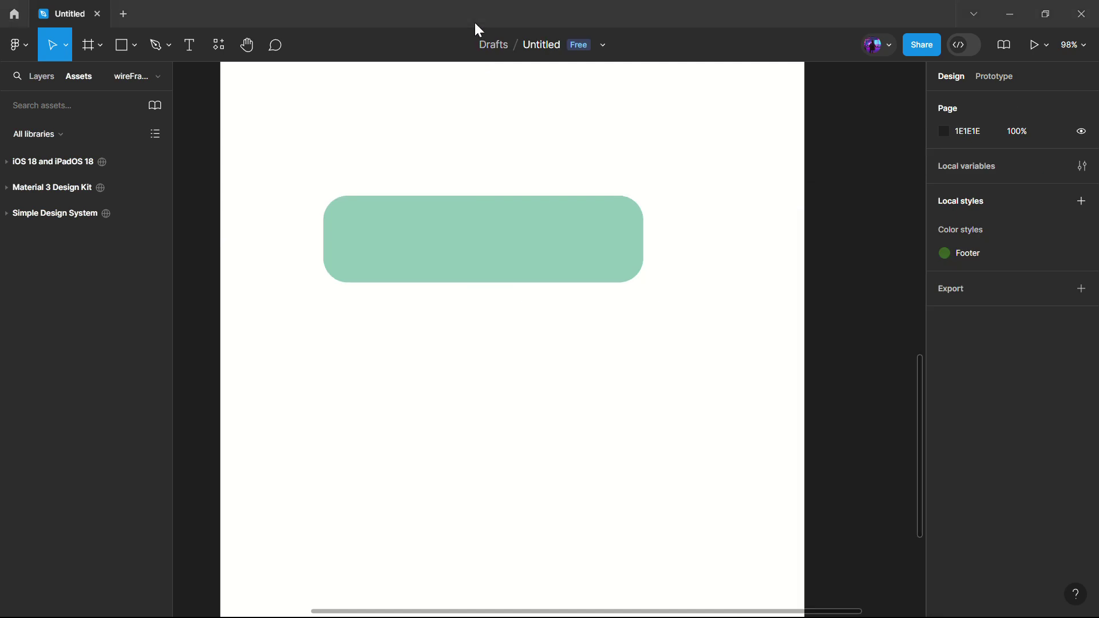
Add an effect to the rounded rectangle, trying drop shadow, layer blur and background blur before choosing Inner shadow.
left_click(527, 252)
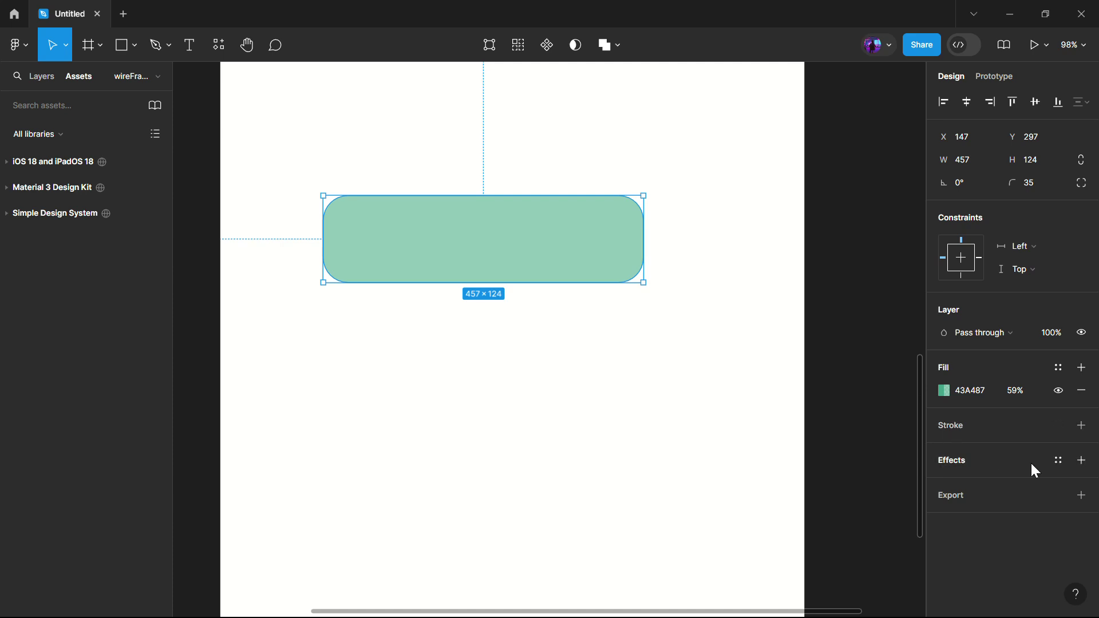
left_click(1083, 464)
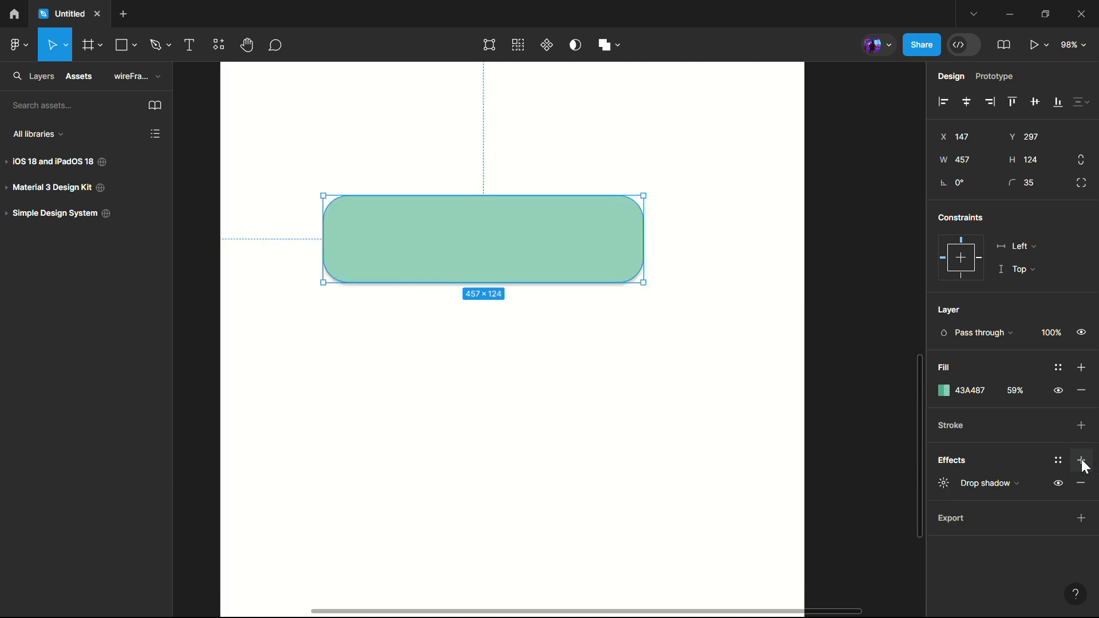
left_click(1037, 484)
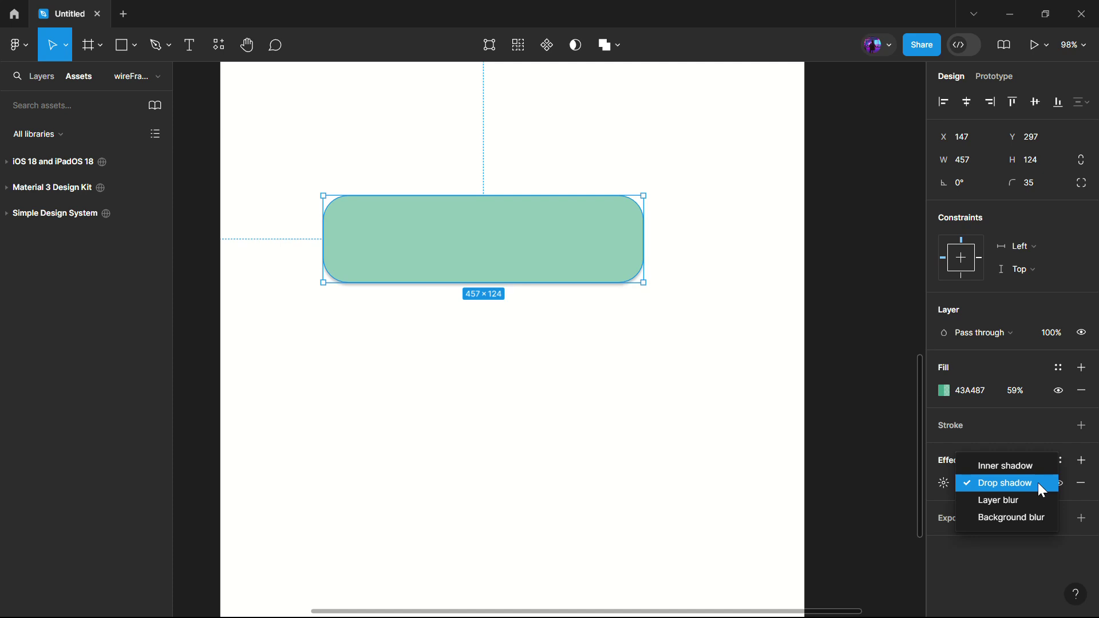
left_click(1005, 466)
left_click(1015, 483)
left_click(1011, 519)
left_click(1025, 482)
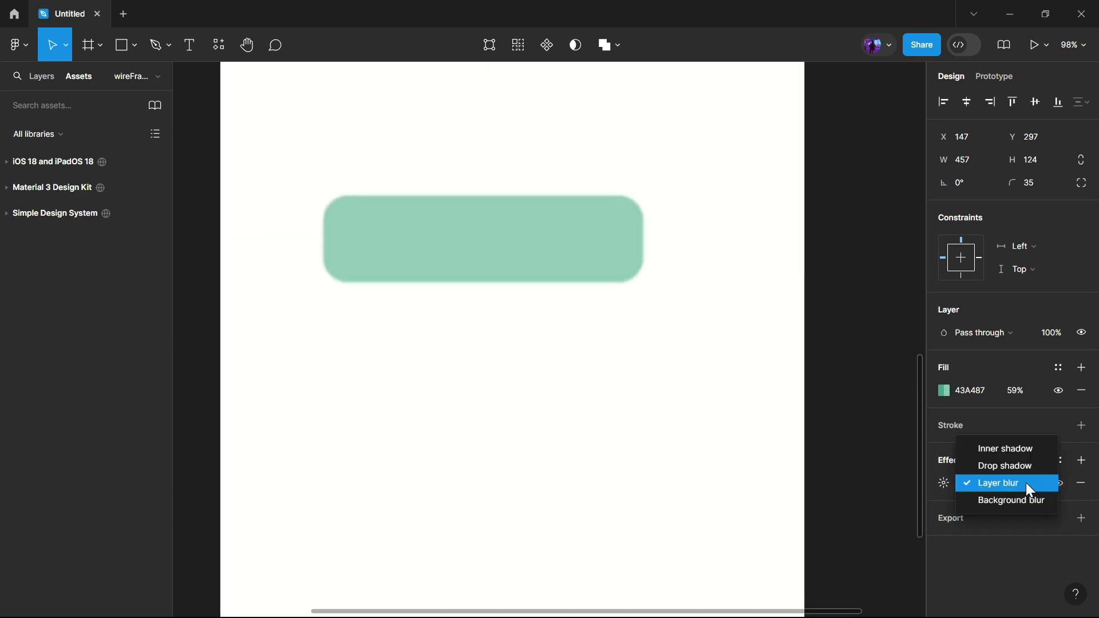
left_click(1015, 500)
left_click(1023, 483)
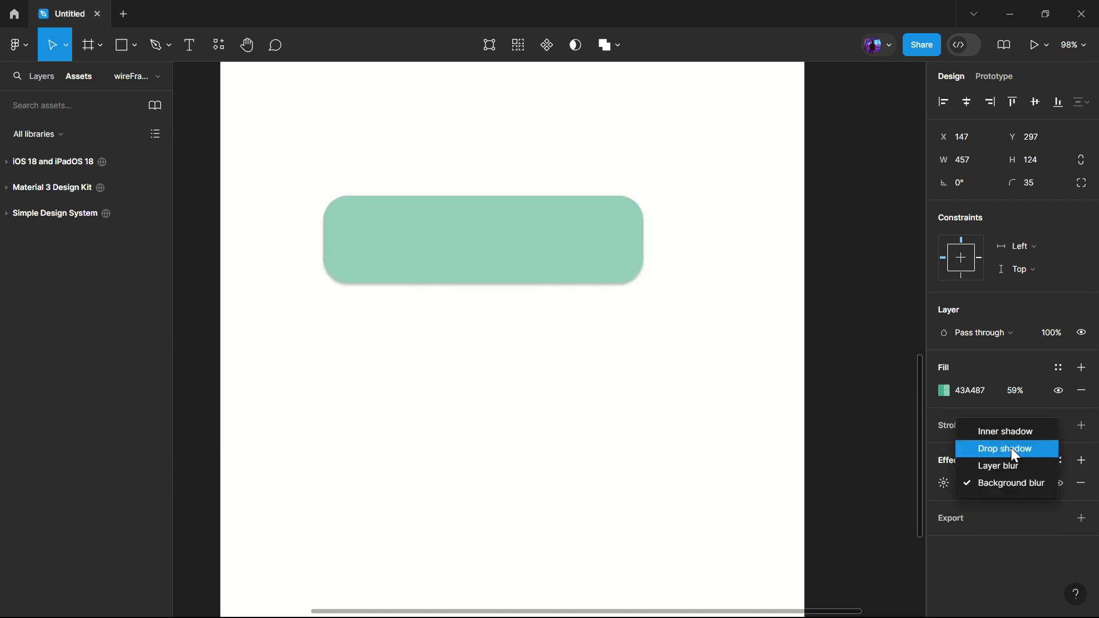
left_click(1005, 433)
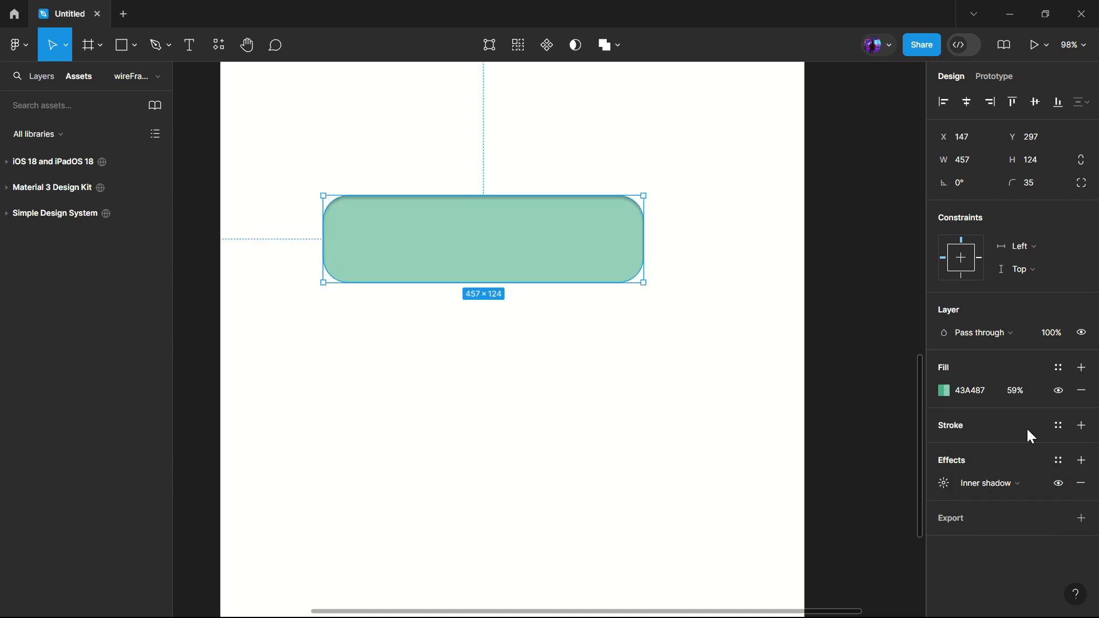
Apply the Inner Shadow/600 effect style from the Simple Design System to the rounded green rectangle.
left_click(1059, 459)
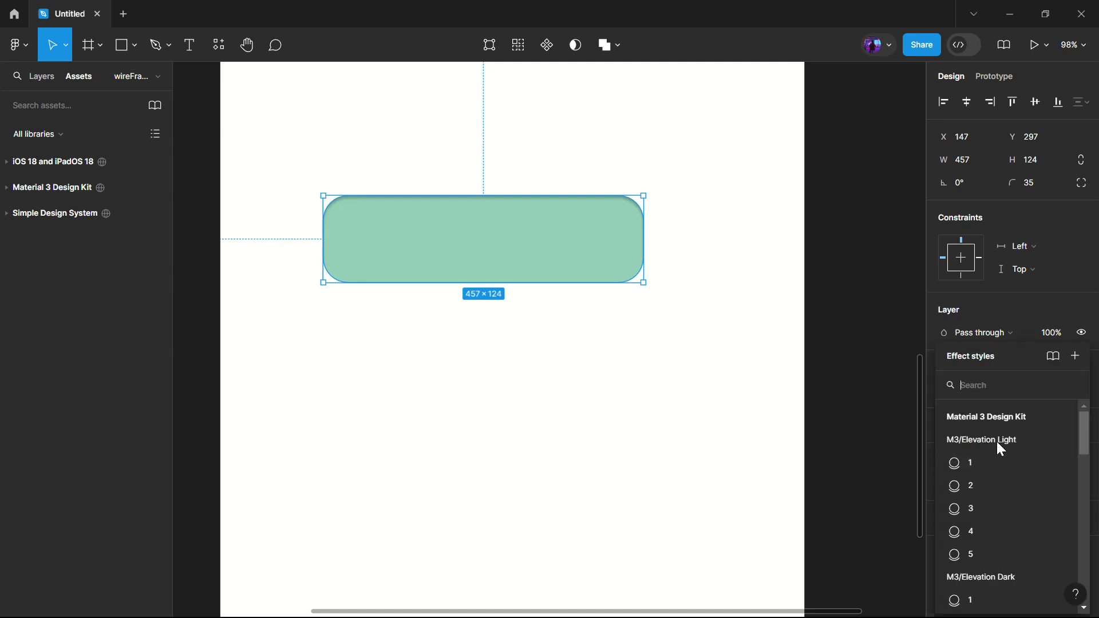
scroll(1005, 513, "down", 1)
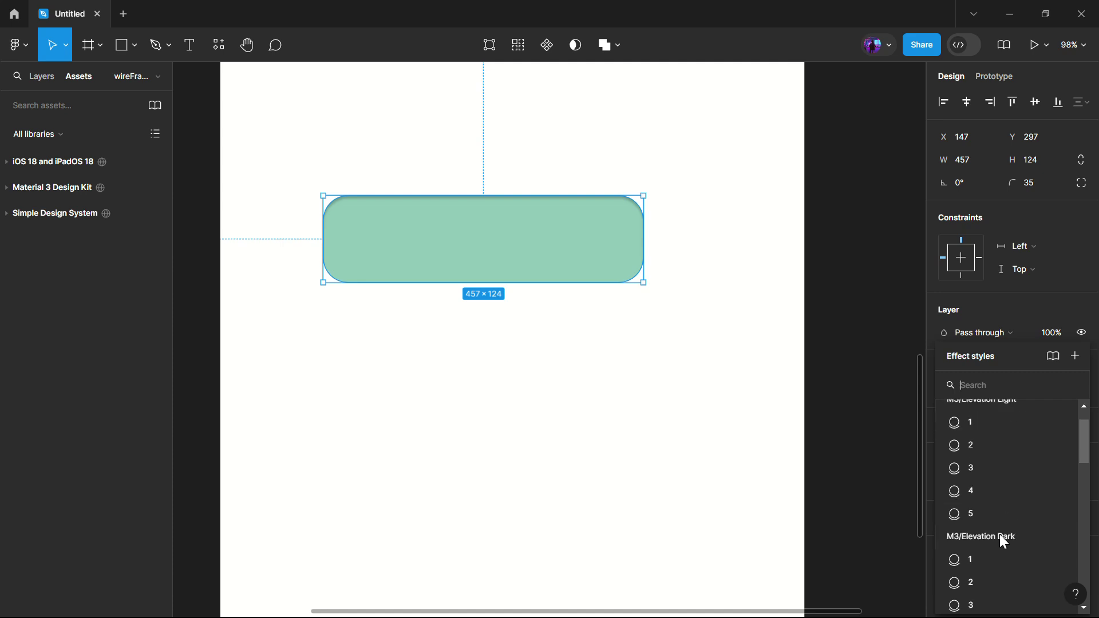
scroll(1001, 537, "down", 2)
scroll(998, 533, "down", 1)
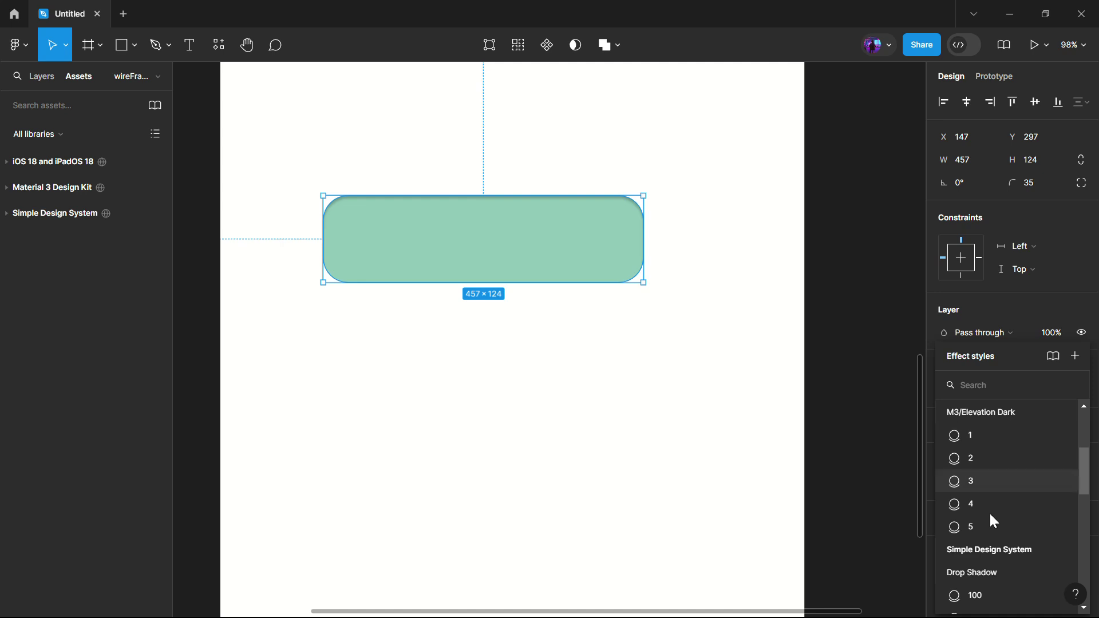
scroll(999, 529, "down", 4)
scroll(1002, 527, "down", 6)
scroll(999, 521, "down", 1)
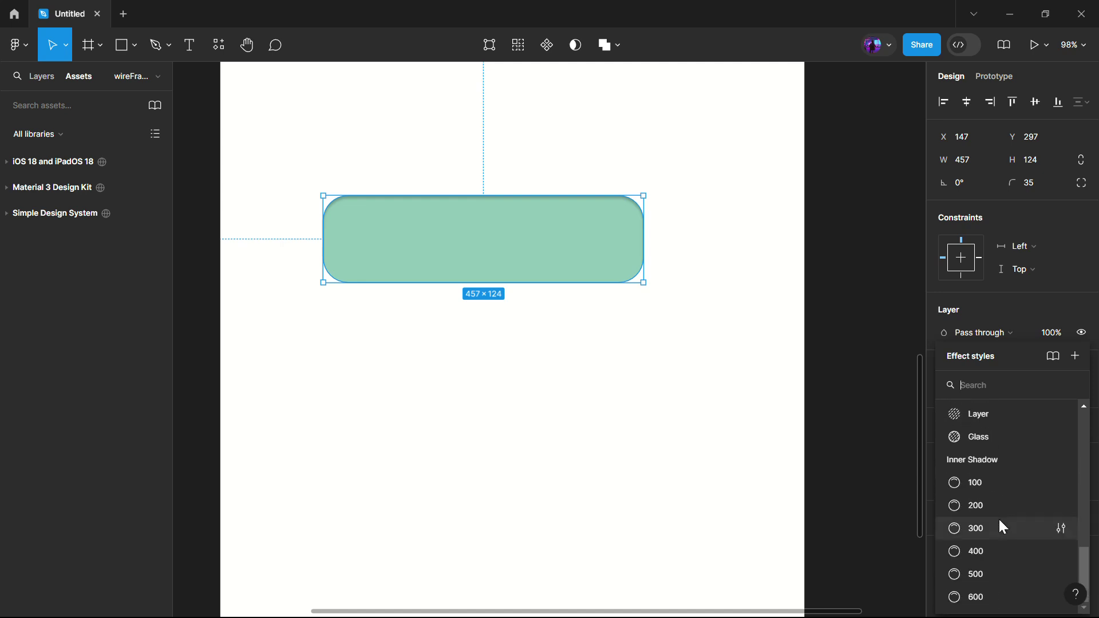
left_click(966, 597)
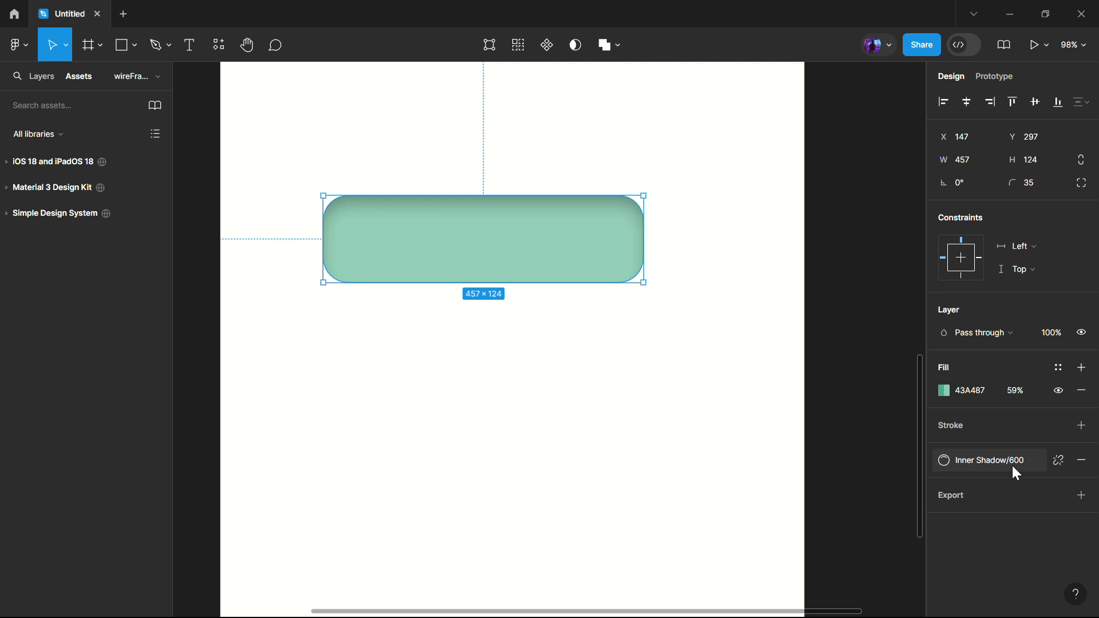
Add a text box reading "Submit" below the green rectangle and set its resizing to auto width.
left_click(432, 121)
left_click(188, 49)
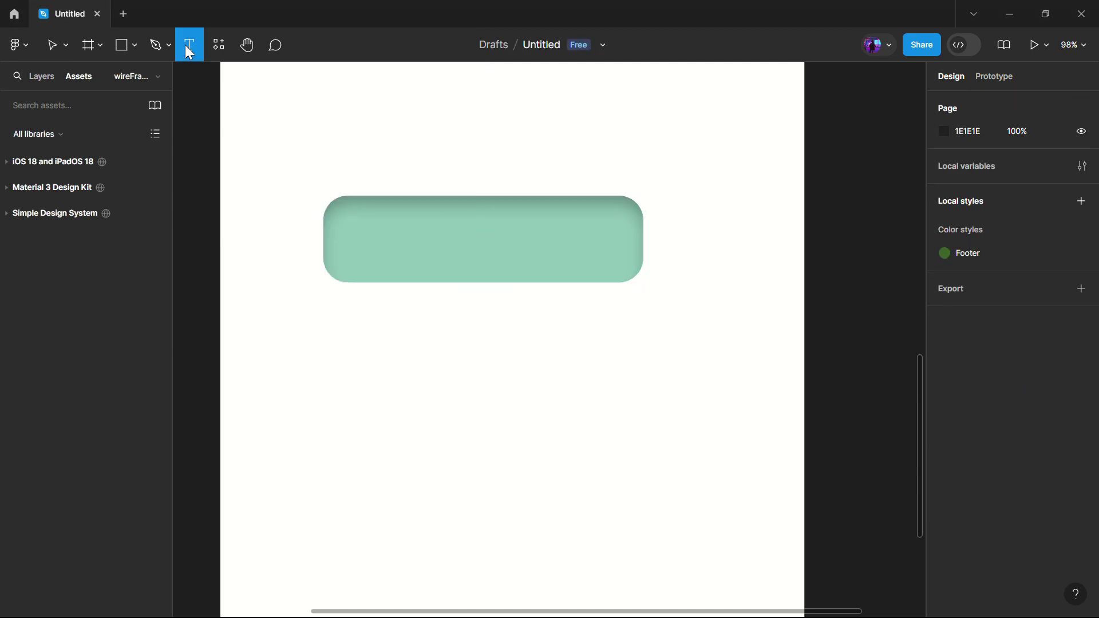
left_click(388, 346)
left_click_drag(574, 414, 577, 417)
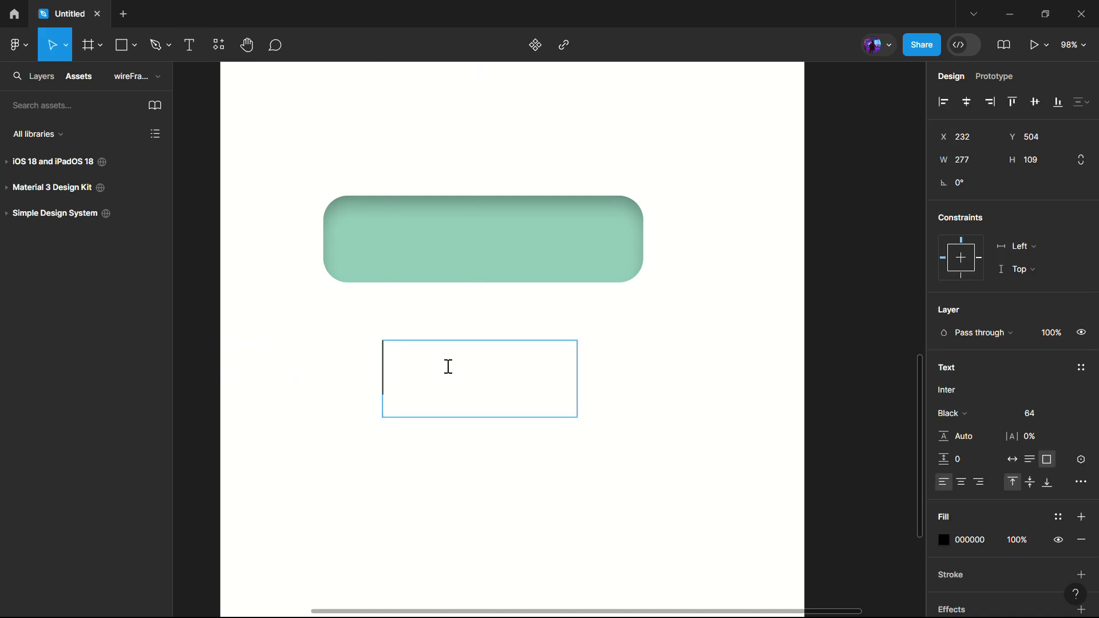
type("Submit")
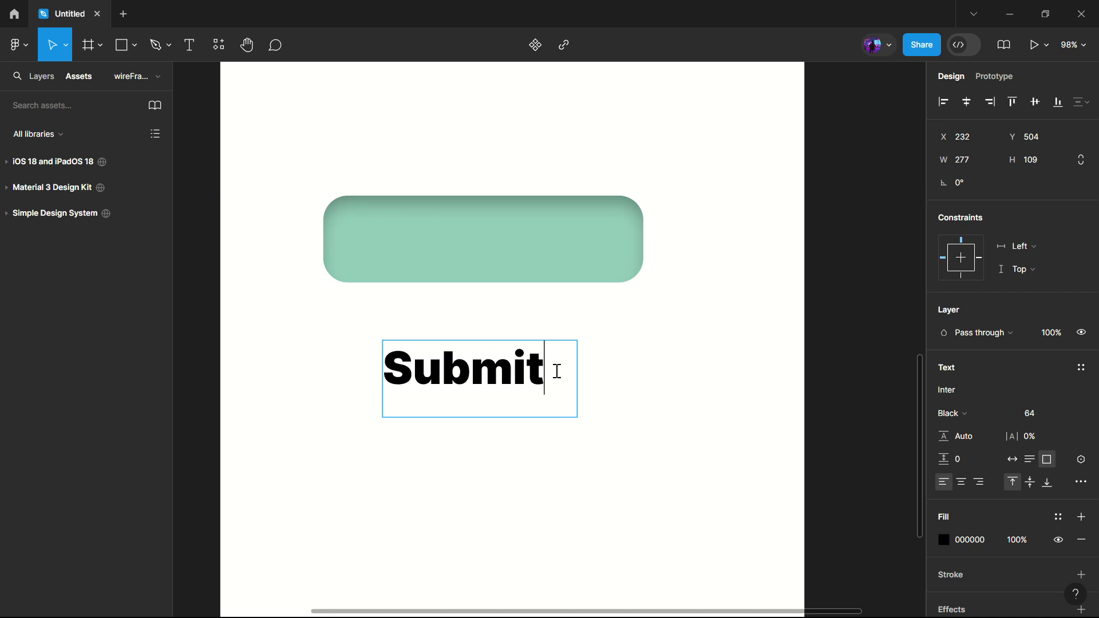
left_click(1013, 459)
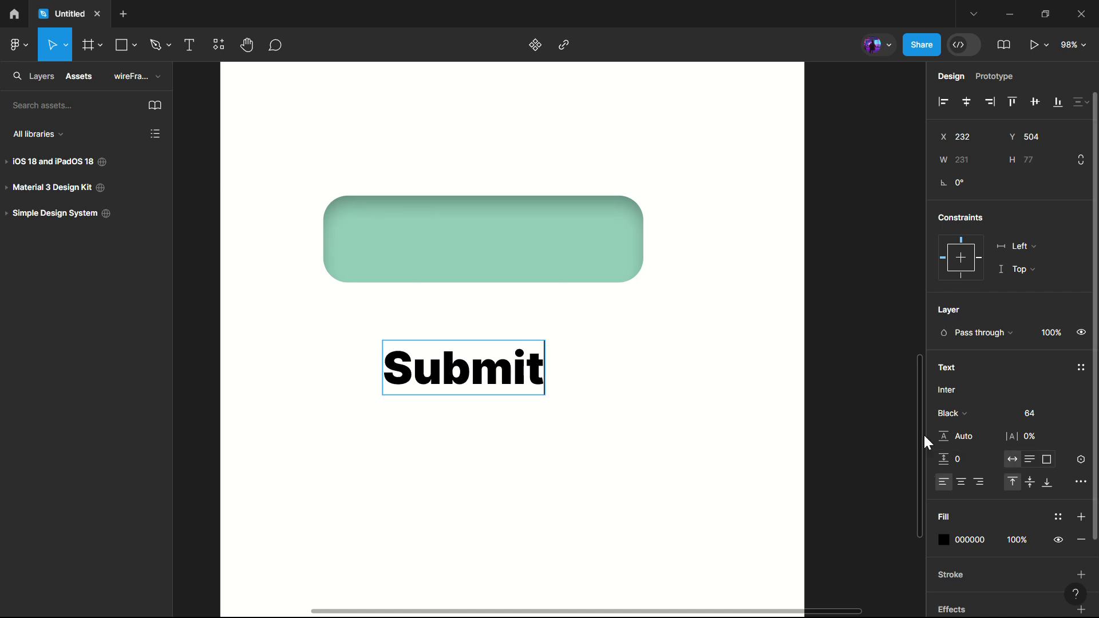
Set the Submit text's weight to Semi Bold and move it onto the centre of the green rectangle.
double_click(501, 371)
left_click(975, 410)
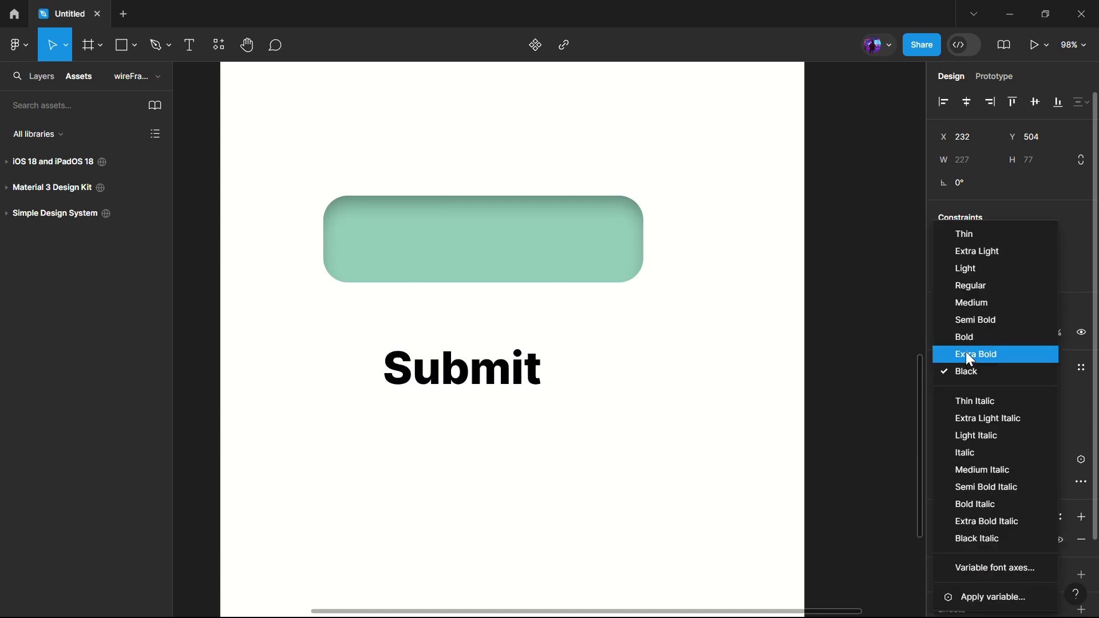
left_click(959, 318)
left_click(1053, 413)
left_click(1065, 414)
left_click(1048, 413)
key("Escape")
left_click_drag(479, 371, 497, 241)
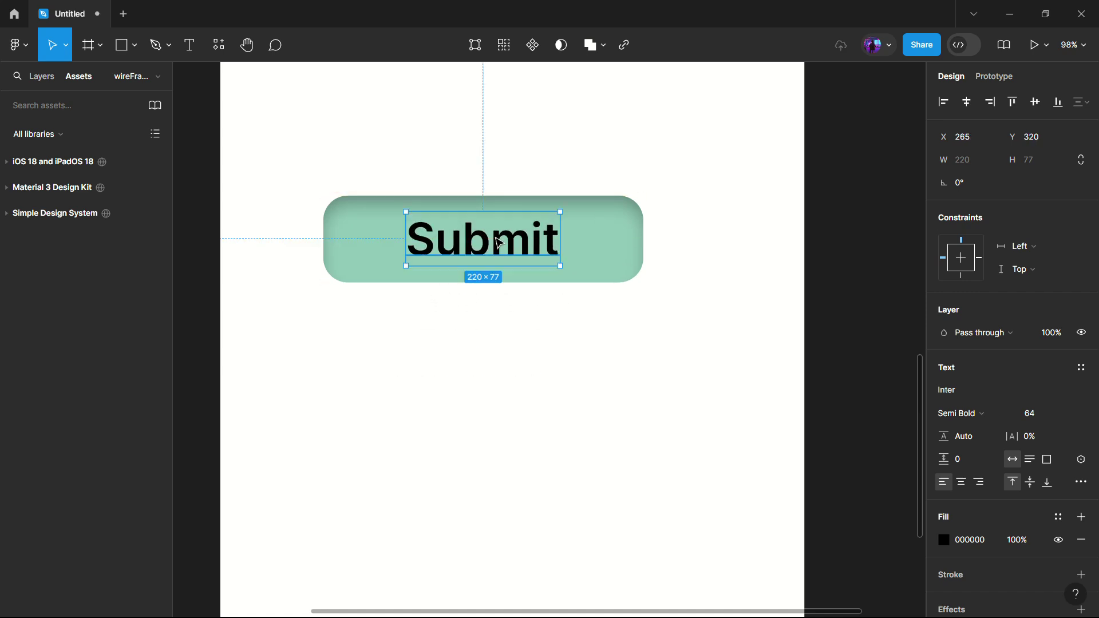
left_click(522, 340)
Select the green rectangle together with the Submit text and view the spacing distribution options.
scroll(495, 309, "down", 5)
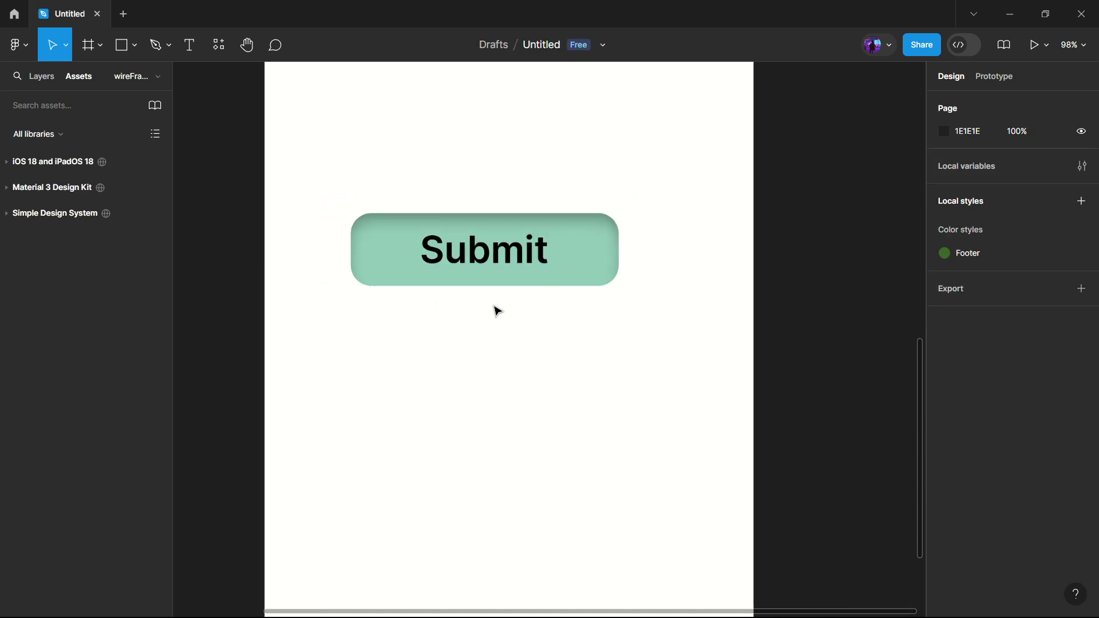
left_click_drag(401, 223, 474, 279)
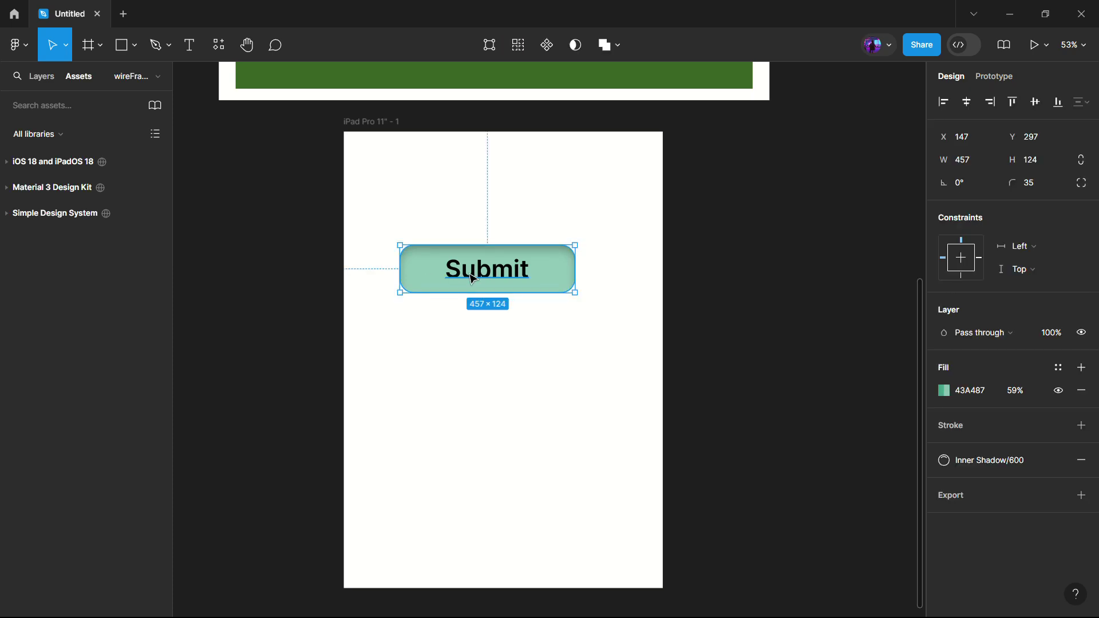
left_click(1081, 102)
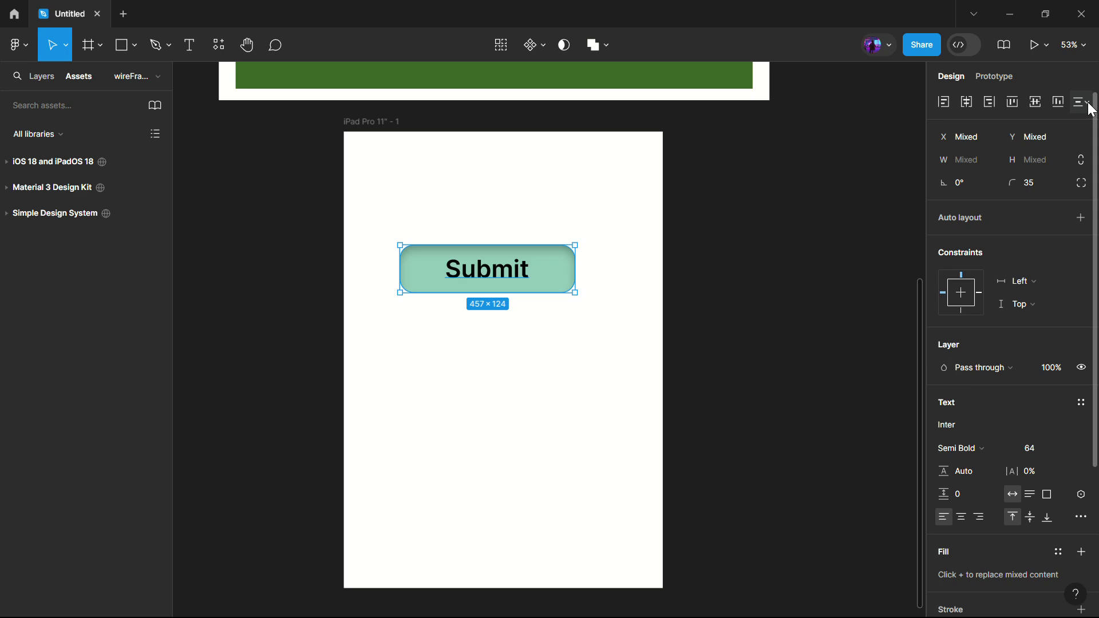
left_click(1087, 102)
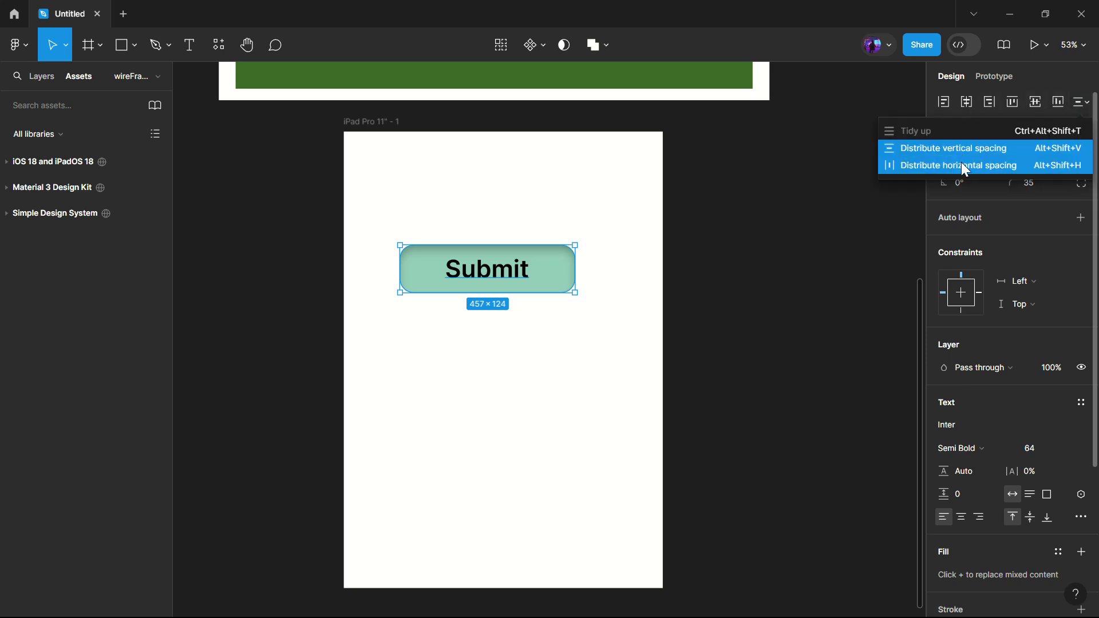
left_click(978, 103)
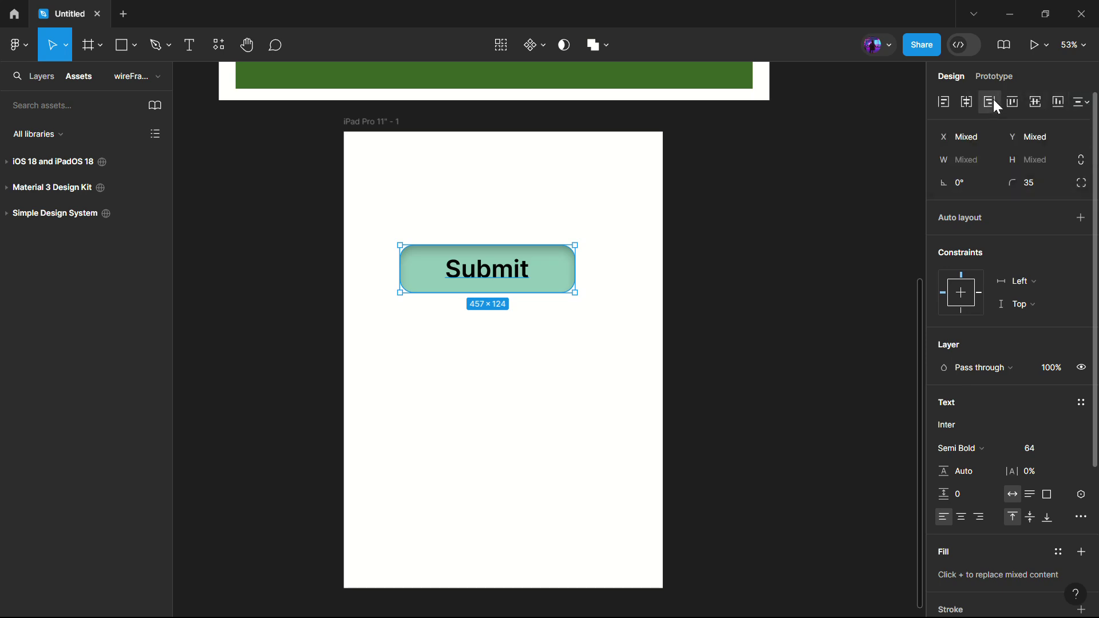
Try aligning the selected rectangle and text to the frame's right edge, horizontal centre, left edge and top edge.
left_click(991, 101)
left_click(966, 103)
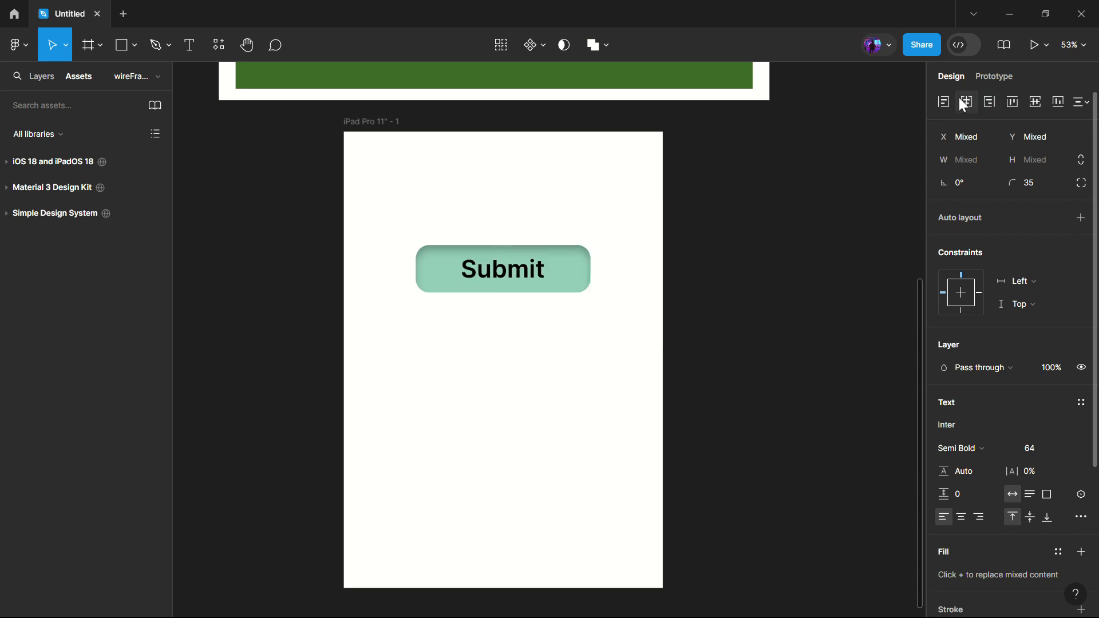
left_click(945, 104)
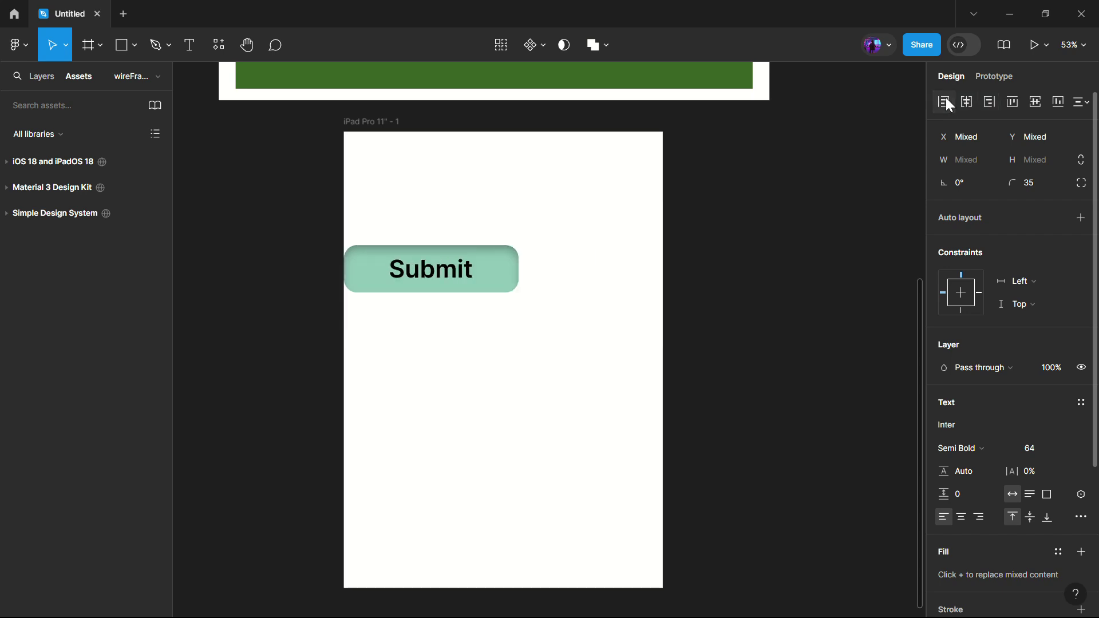
left_click(1012, 106)
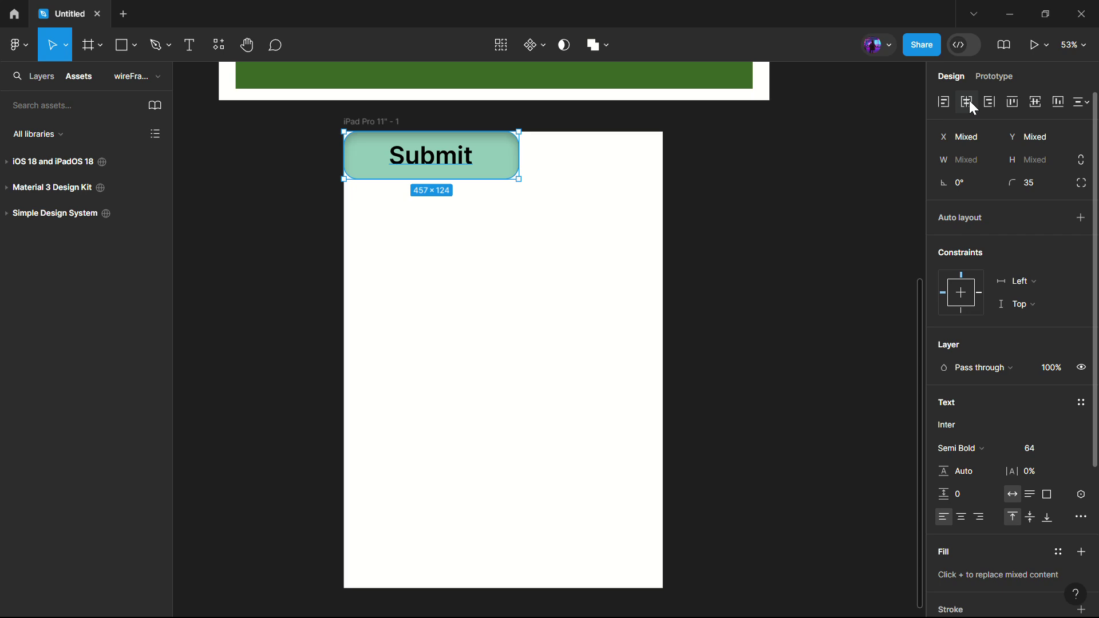
left_click(971, 107)
left_click(989, 104)
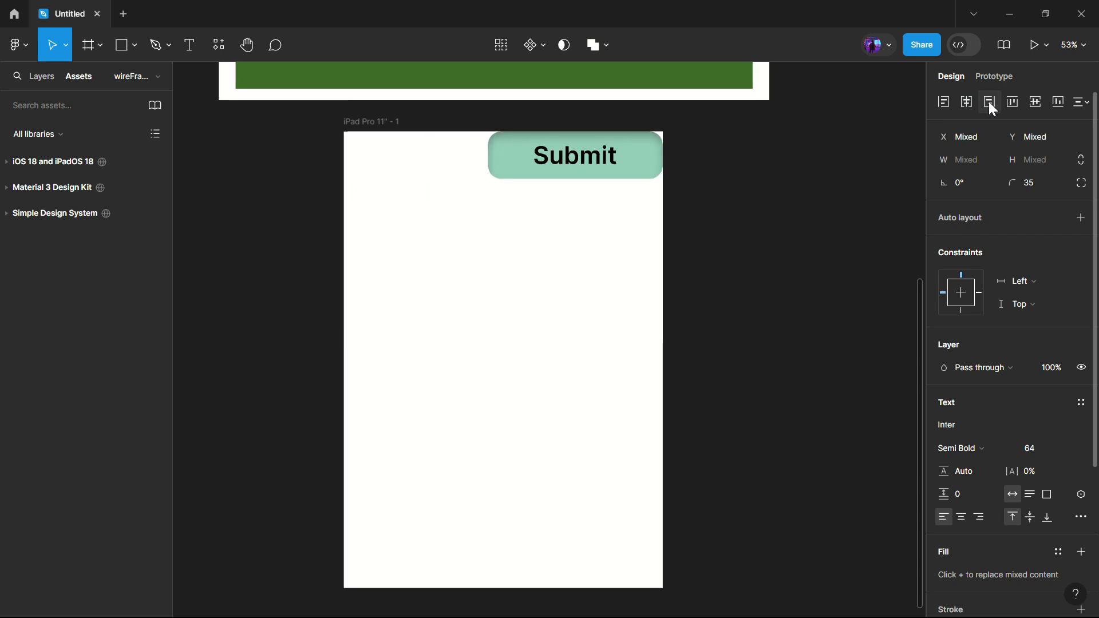
Align the Submit button's rectangle and text to the vertical and horizontal centre of the iPad Pro frame.
left_click(1038, 103)
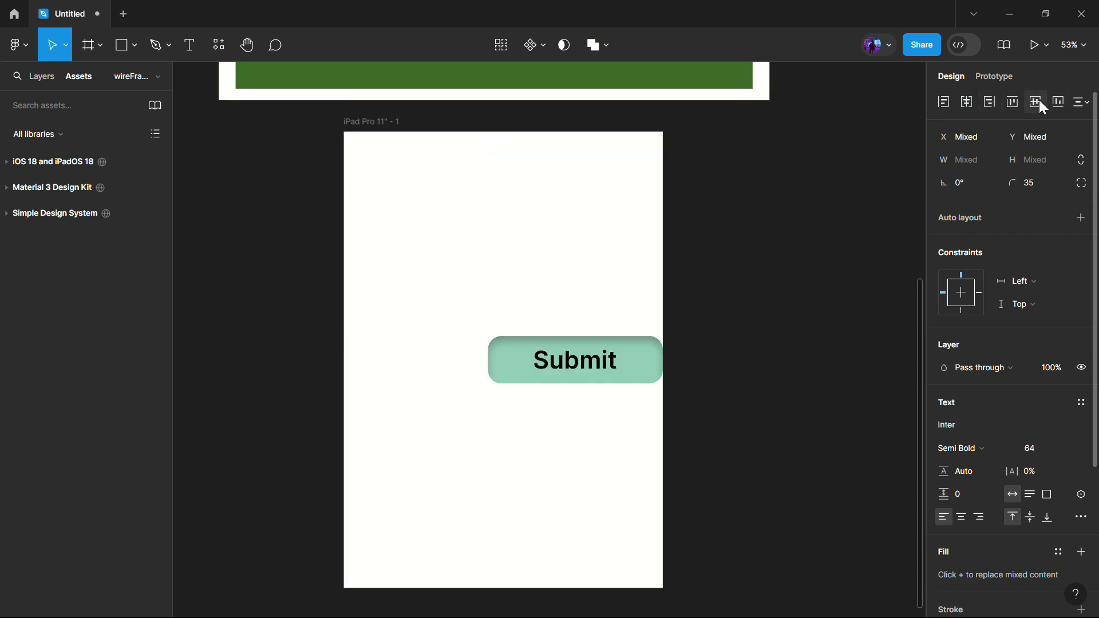
left_click(969, 100)
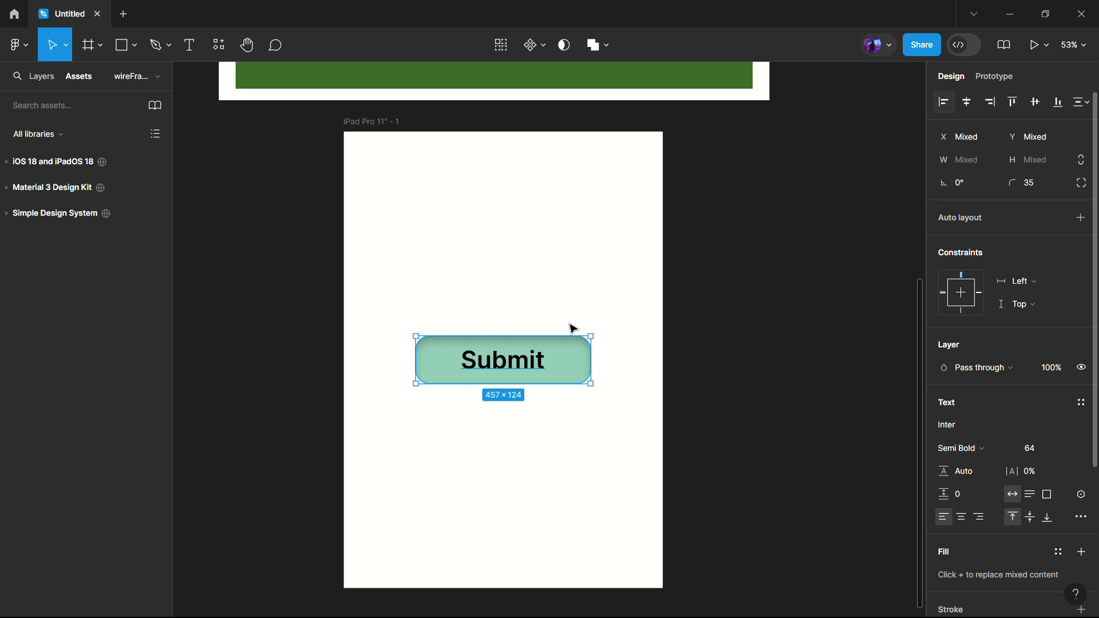
left_click(490, 451)
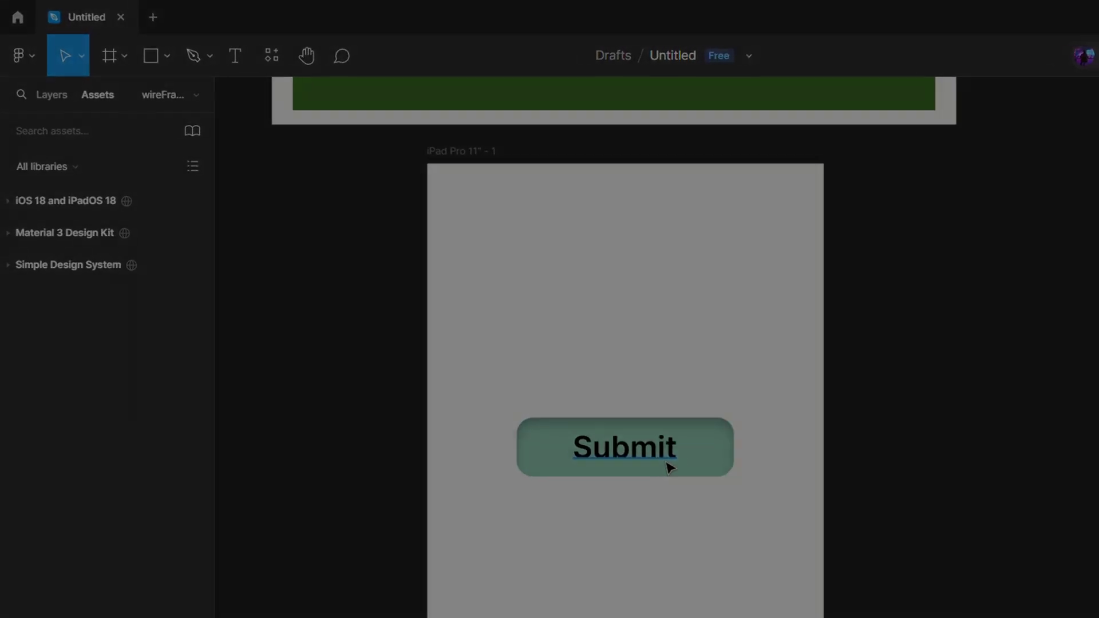
left_click(535, 371)
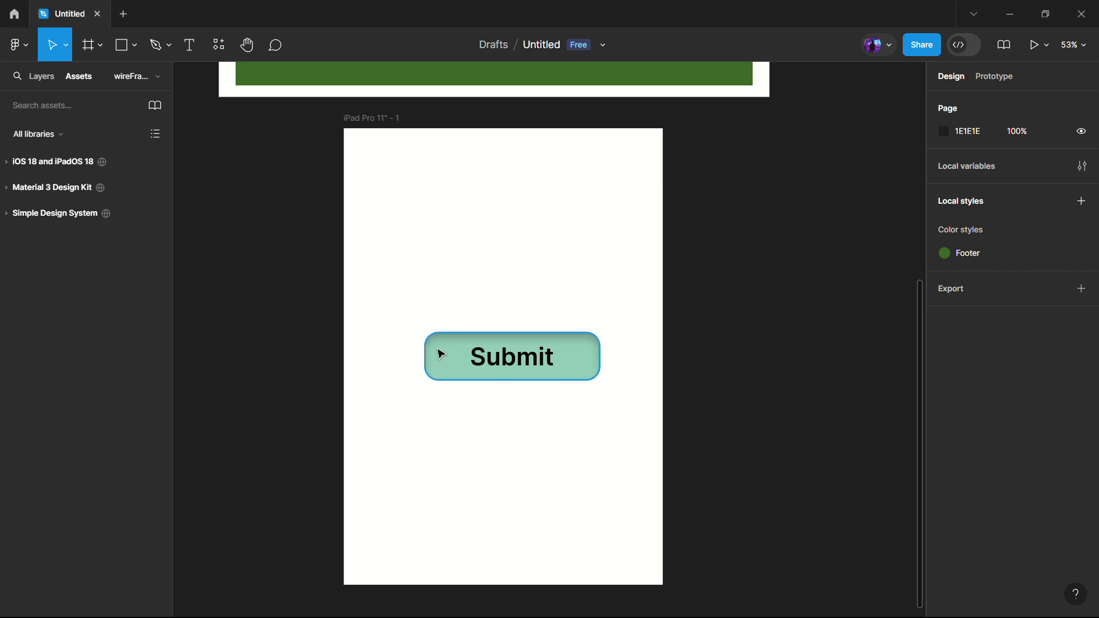
Duplicate the Submit rectangle and text twice, stacking the copies above the original with equal spacing.
left_click(495, 364)
left_click(496, 365, "shift")
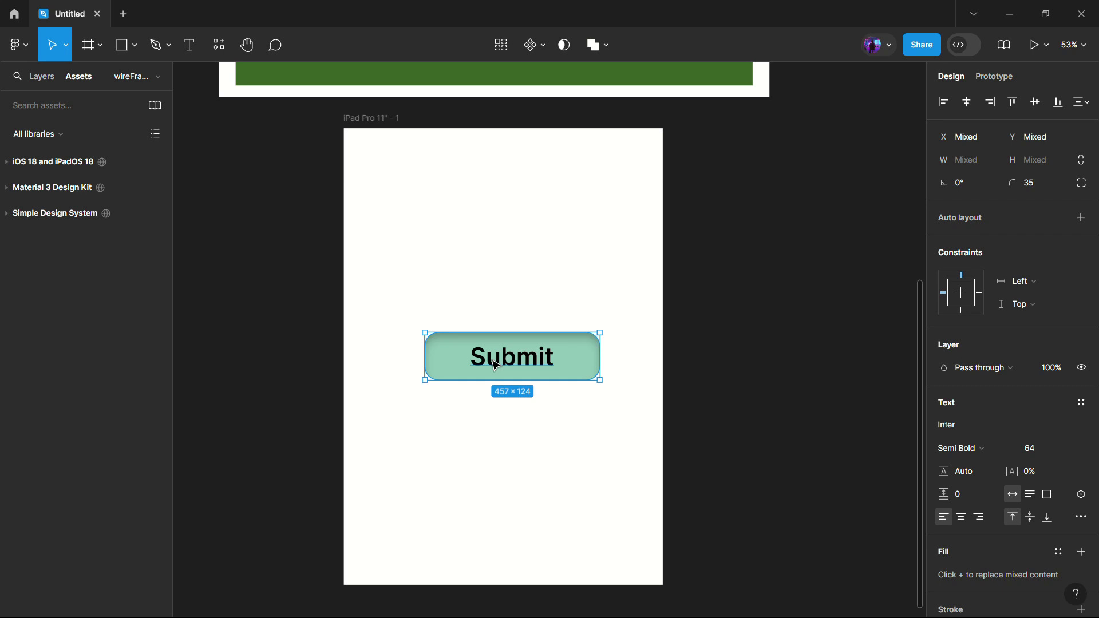
key("ctrl+d")
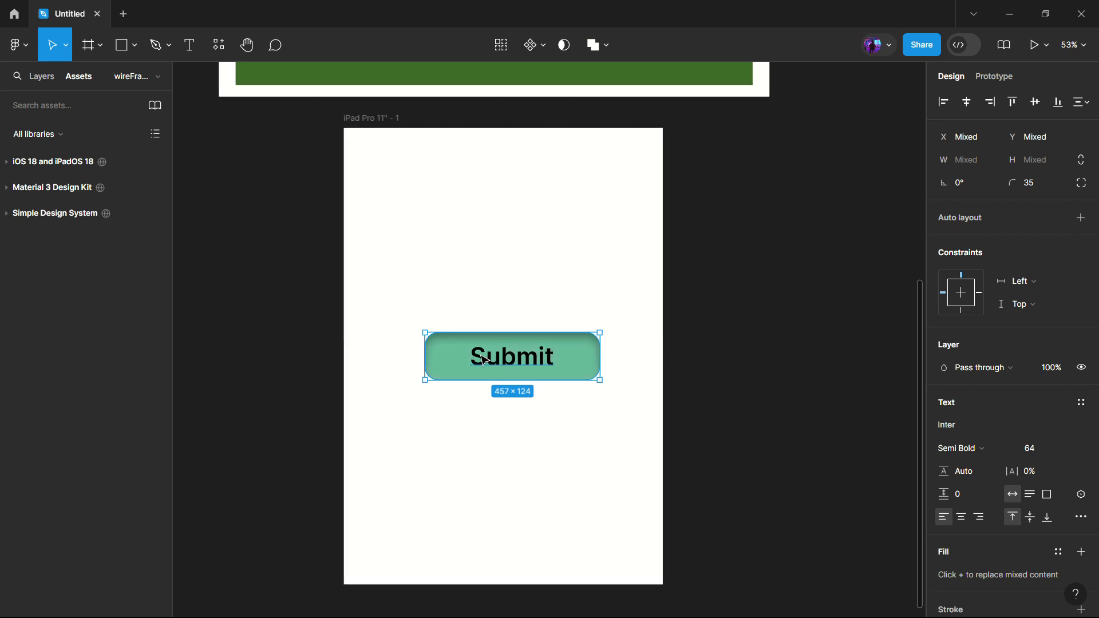
left_click_drag(485, 360, 481, 284)
key("ctrl+d")
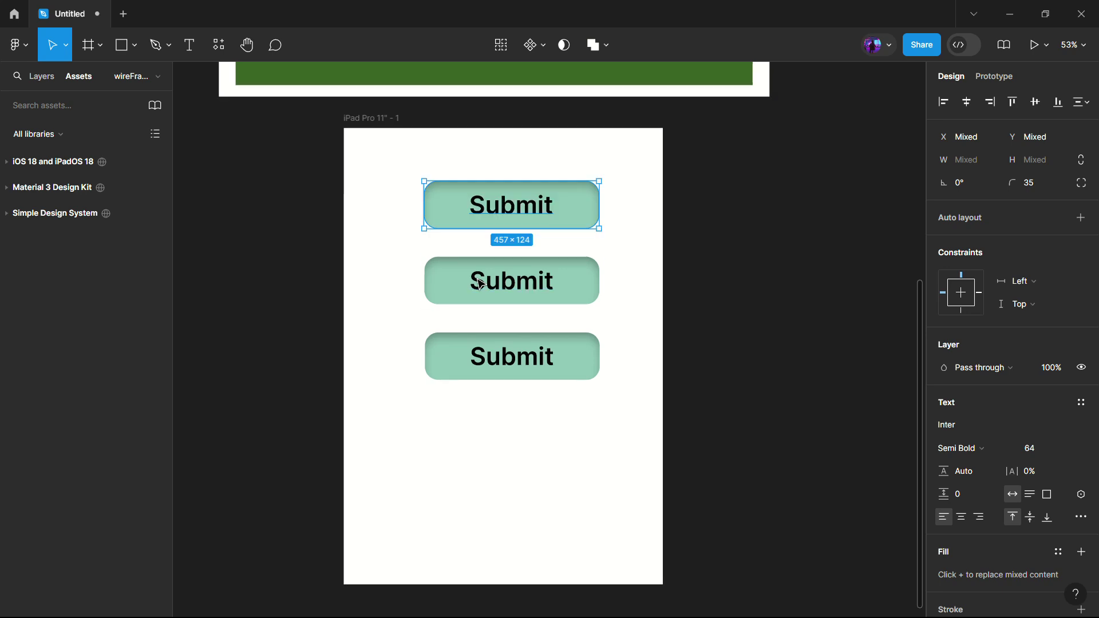
left_click(536, 404)
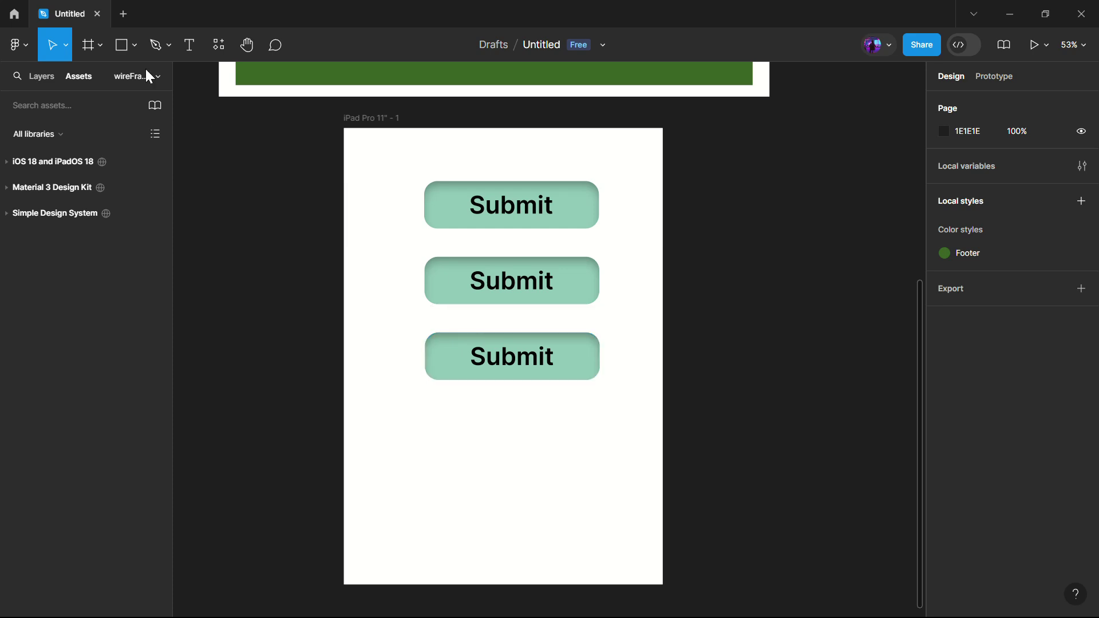
Scale the three Submit buttons together proportionally to about 521 × 590 with the Scale tool.
left_click(65, 47)
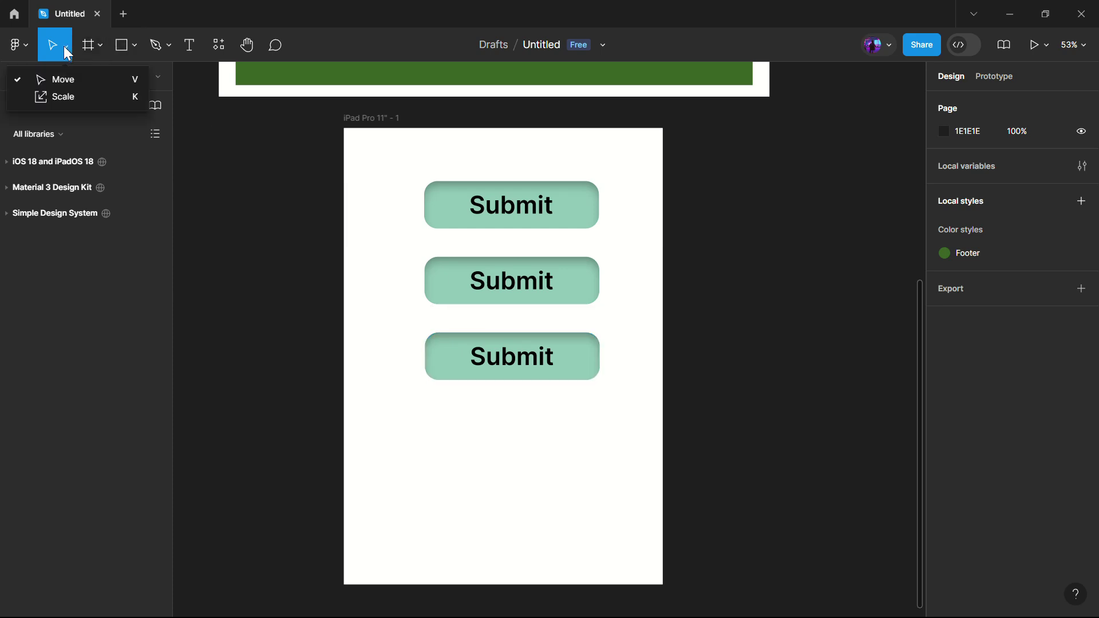
left_click(70, 95)
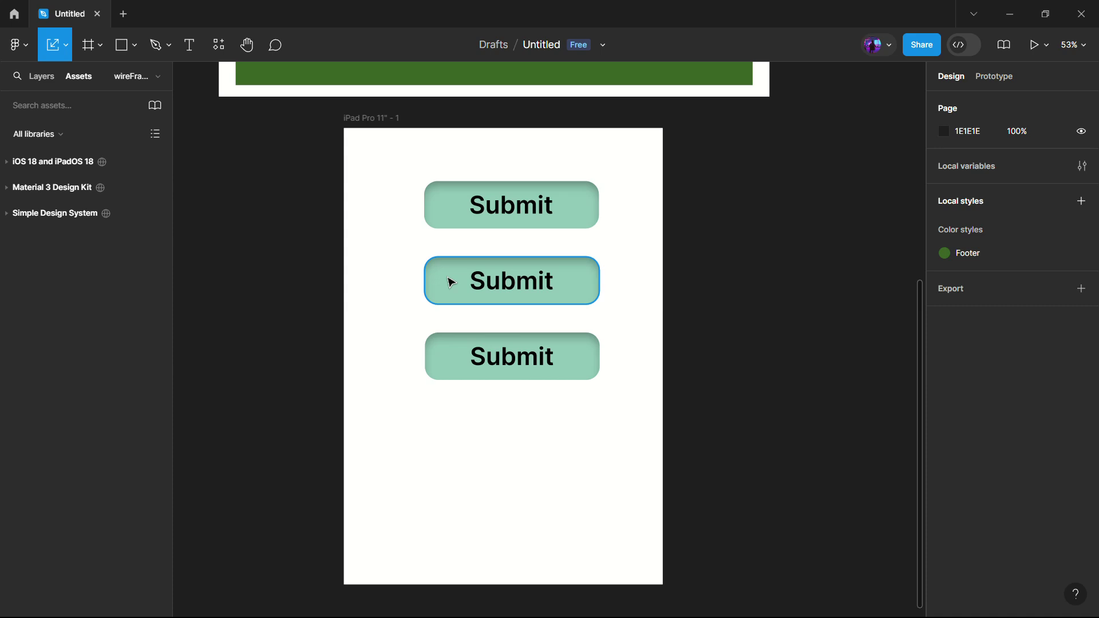
left_click_drag(399, 170, 433, 215)
left_click_drag(596, 373, 550, 407)
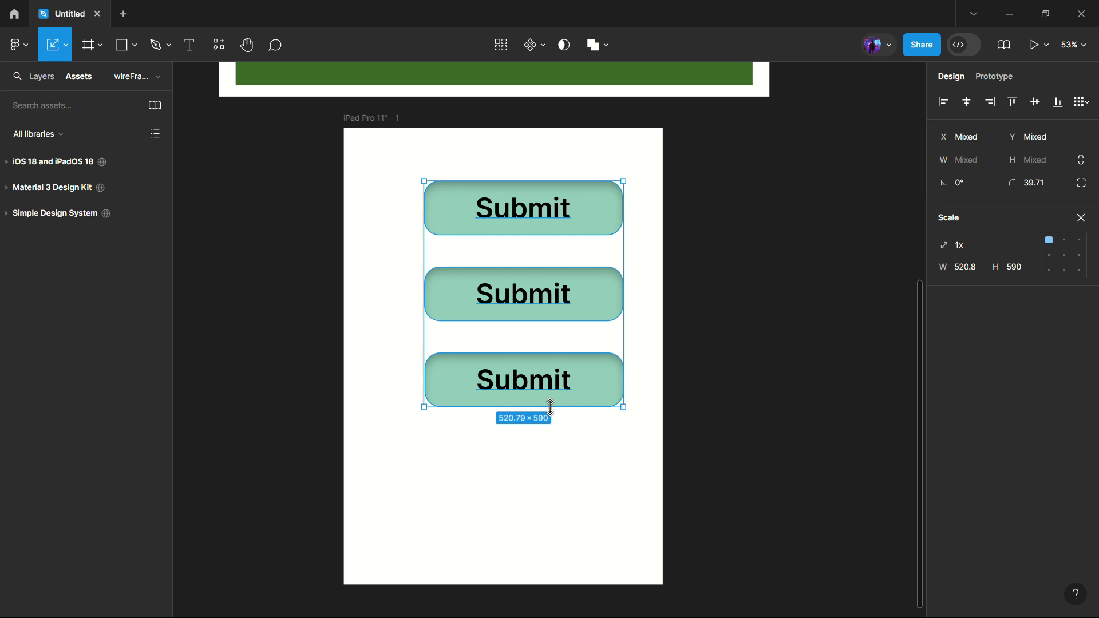
Switch back to the Move tool, resize the three Submit buttons together to about 548 × 730 and reselect them all.
left_click(67, 46)
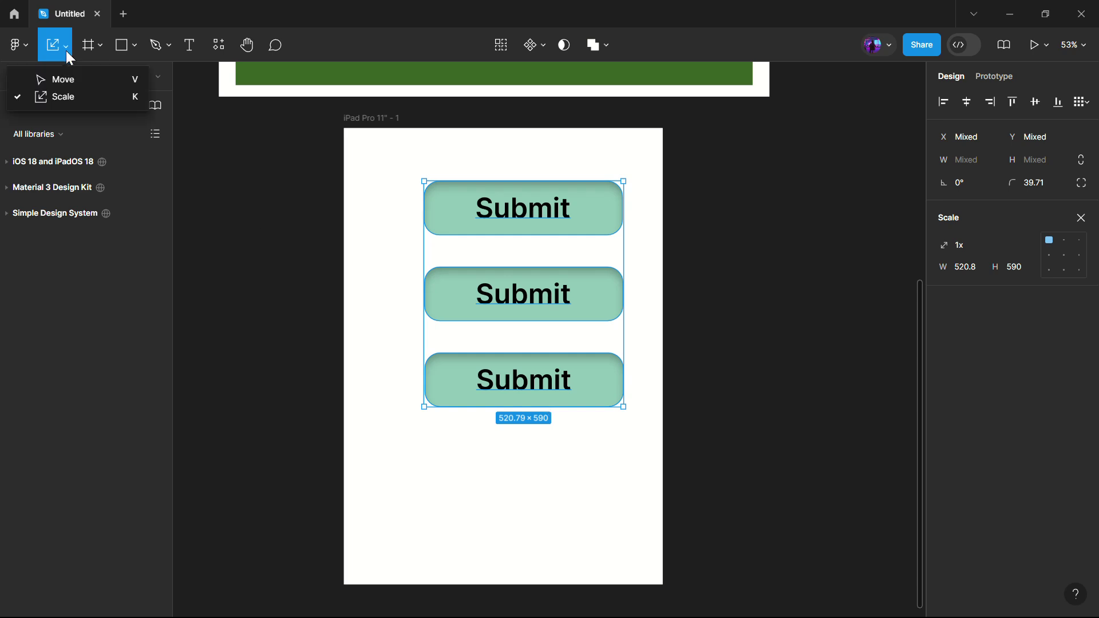
left_click(72, 80)
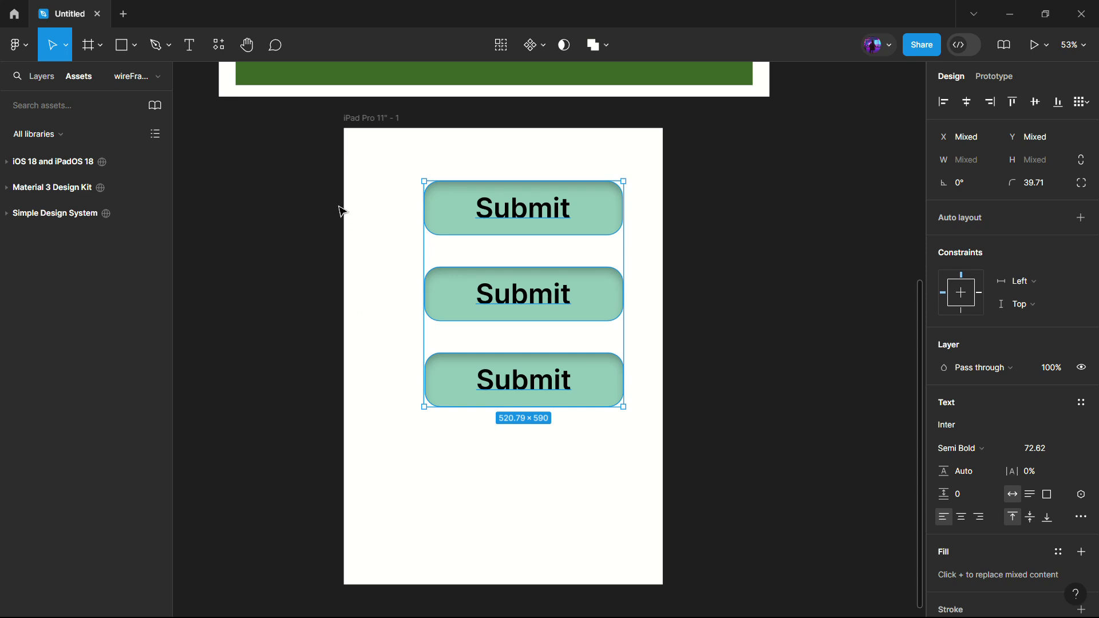
left_click_drag(383, 166, 637, 436)
left_click_drag(608, 390, 634, 460)
left_click(614, 500)
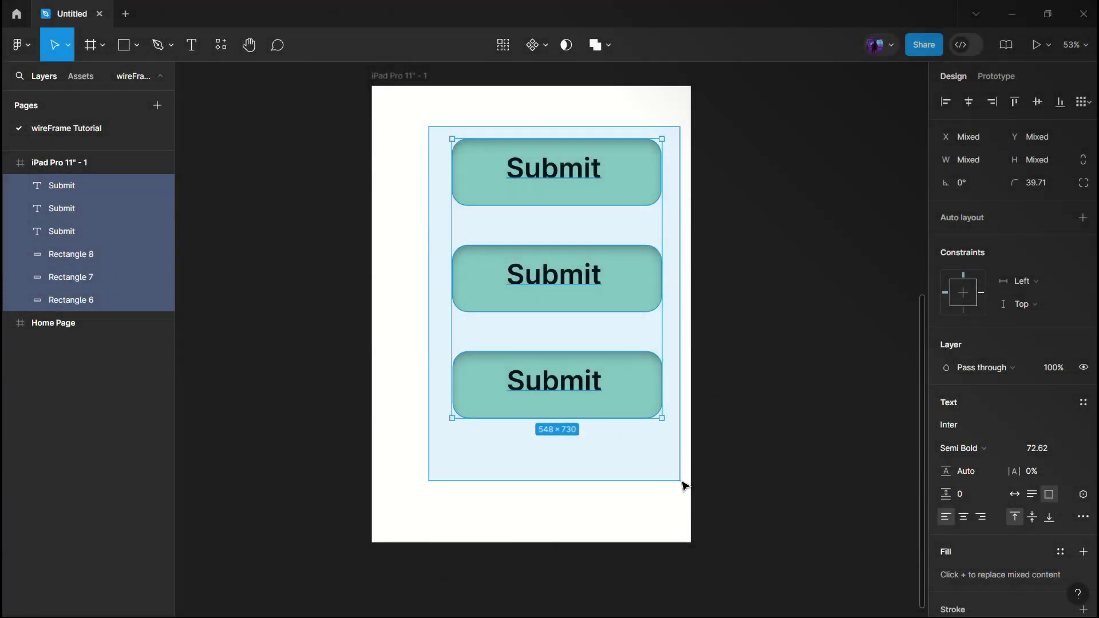
left_click_drag(682, 482, 675, 460)
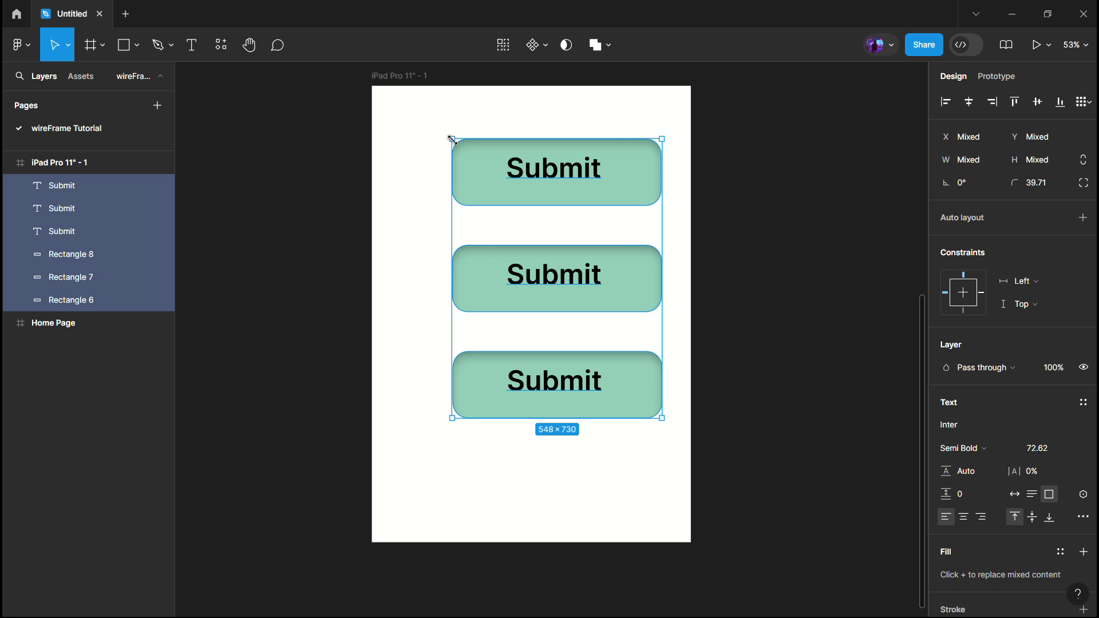
Undo the last move of the three Submit buttons and clear the selection.
key("ctrl+z")
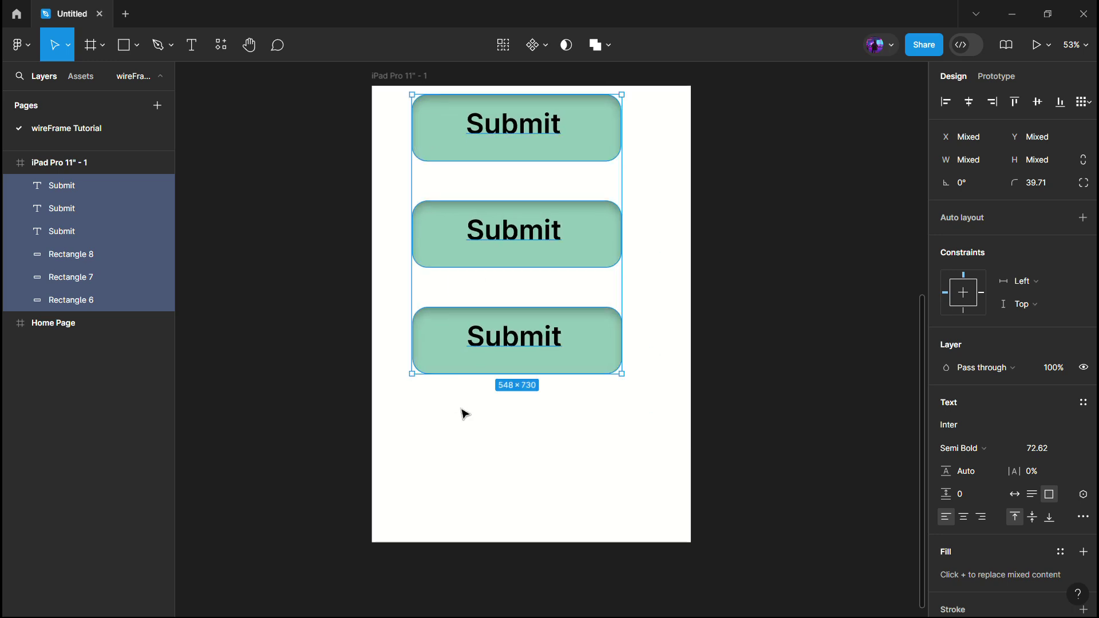
left_click(463, 448)
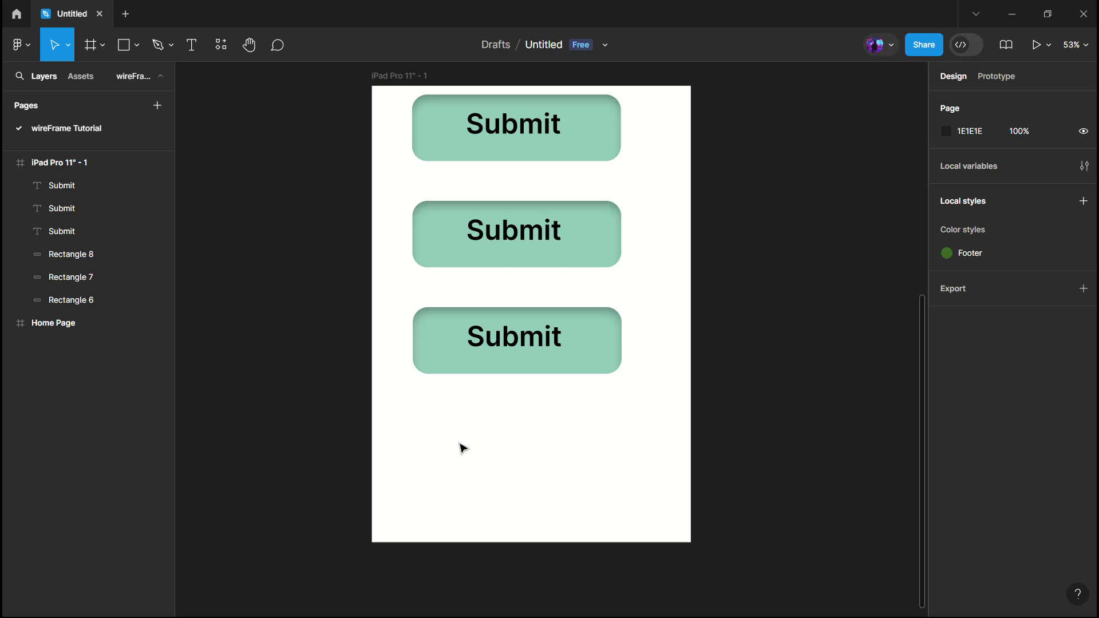
Draw an ellipse, a rectangle and a triangle about 117 × 105 in an evenly spaced row below the Submit buttons.
left_click(135, 46)
left_click(102, 133)
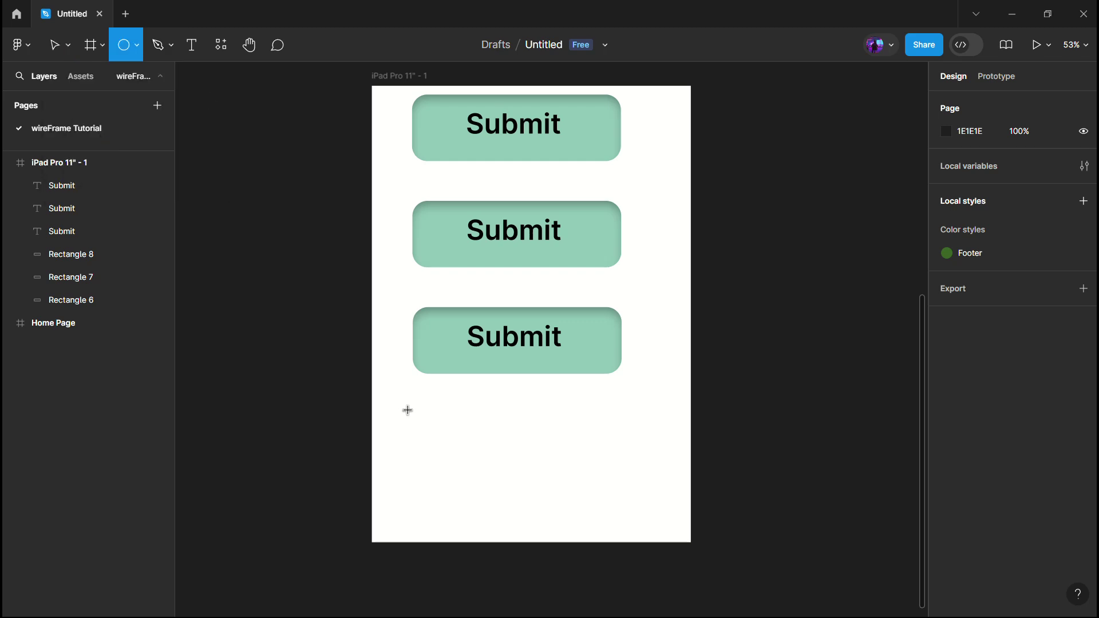
left_click_drag(419, 439, 437, 450)
left_click(136, 45)
left_click(114, 78)
left_click_drag(475, 411, 583, 403)
left_click(138, 46)
left_click(108, 148)
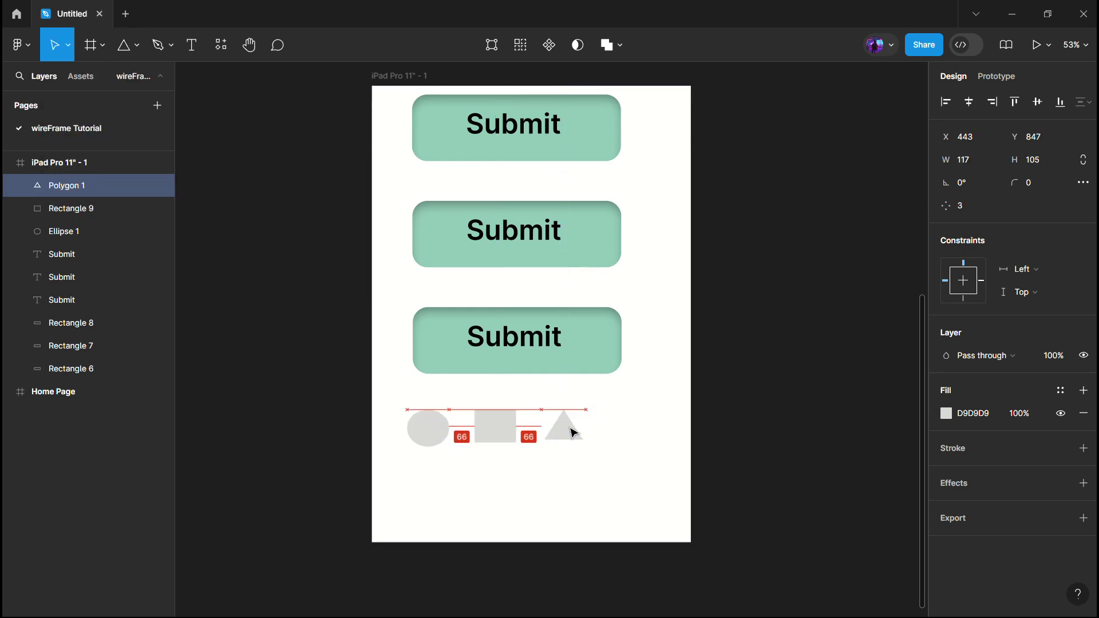
left_click(510, 457)
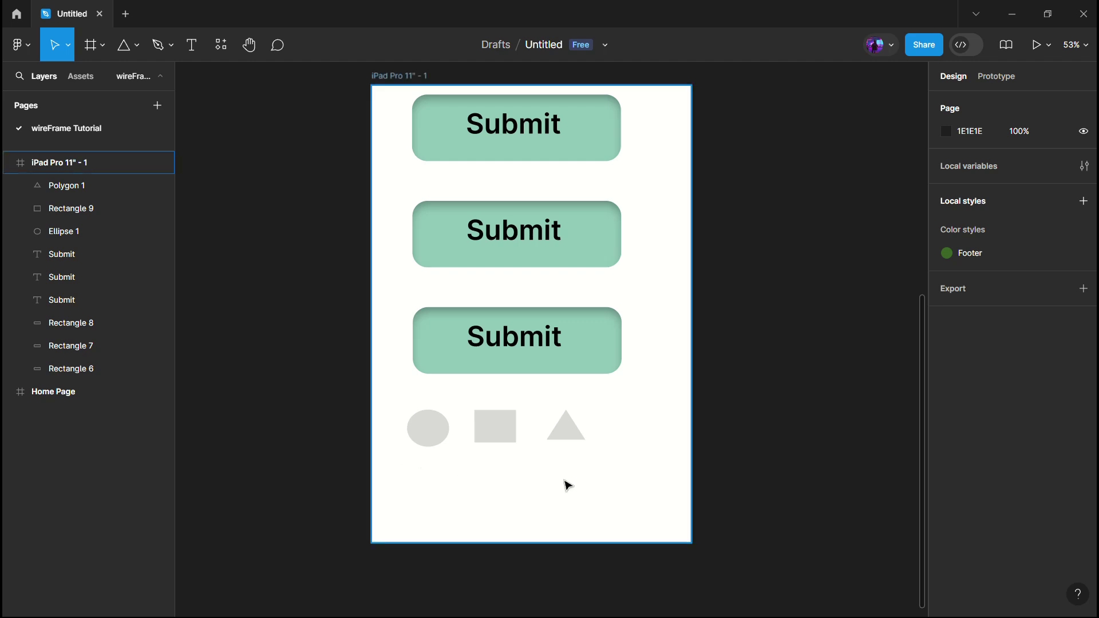
left_click(605, 487)
Duplicate the ellipse, rectangle and triangle together and place the copies in a second row directly below the originals.
left_click_drag(396, 388, 626, 471)
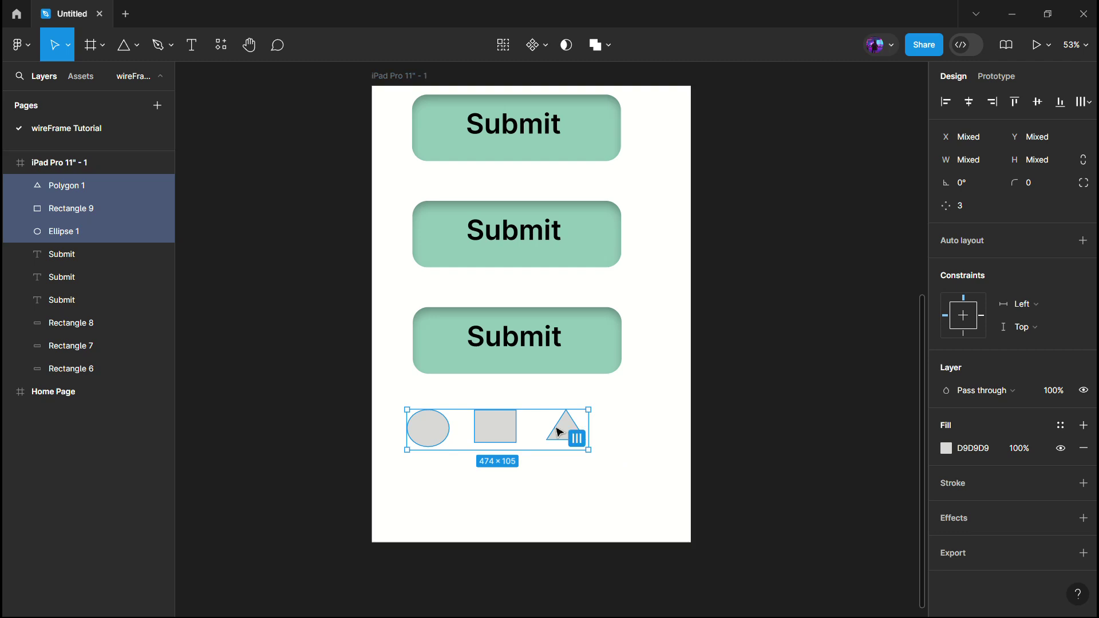
key("ctrl+d")
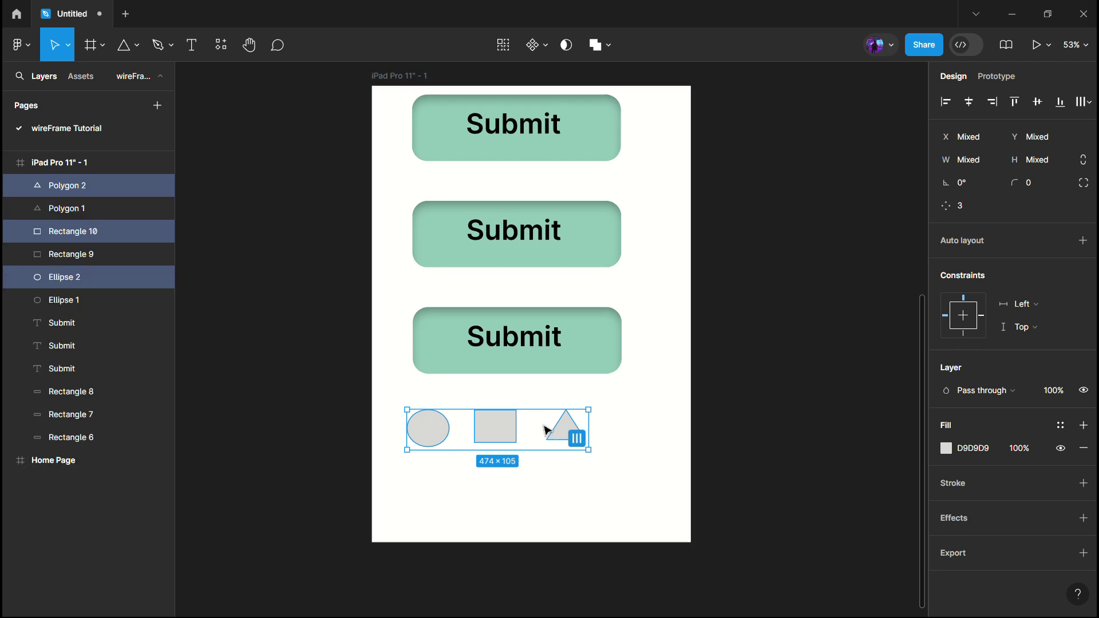
left_click_drag(539, 437, 542, 488)
left_click(662, 446)
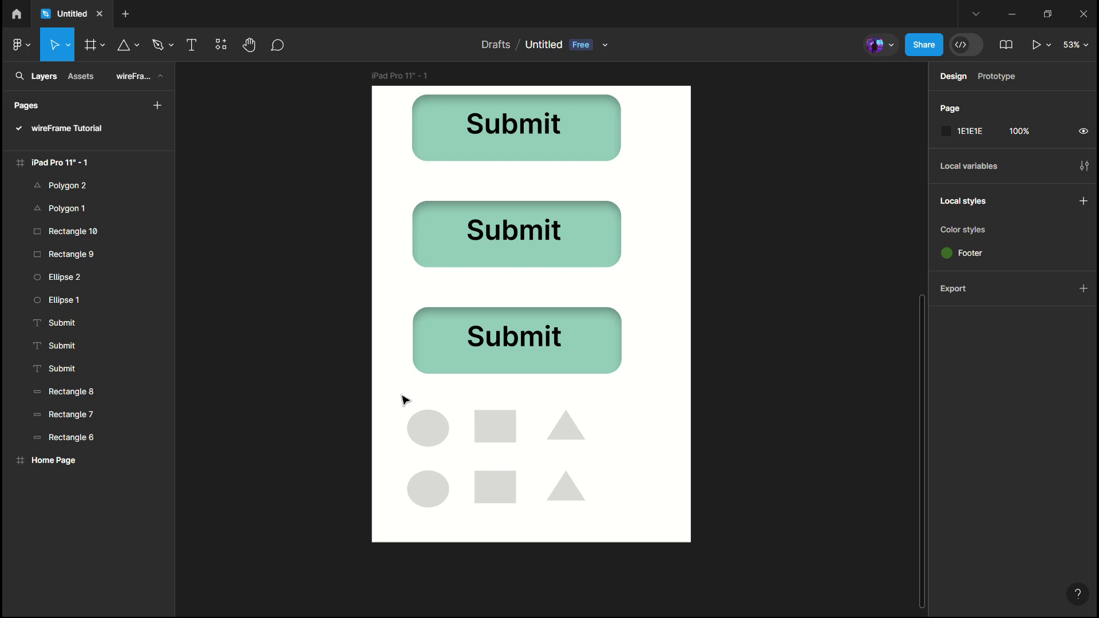
Wrap the upper row's ellipse, rectangle and triangle in a frame using Frame selection.
left_click_drag(400, 395, 594, 455)
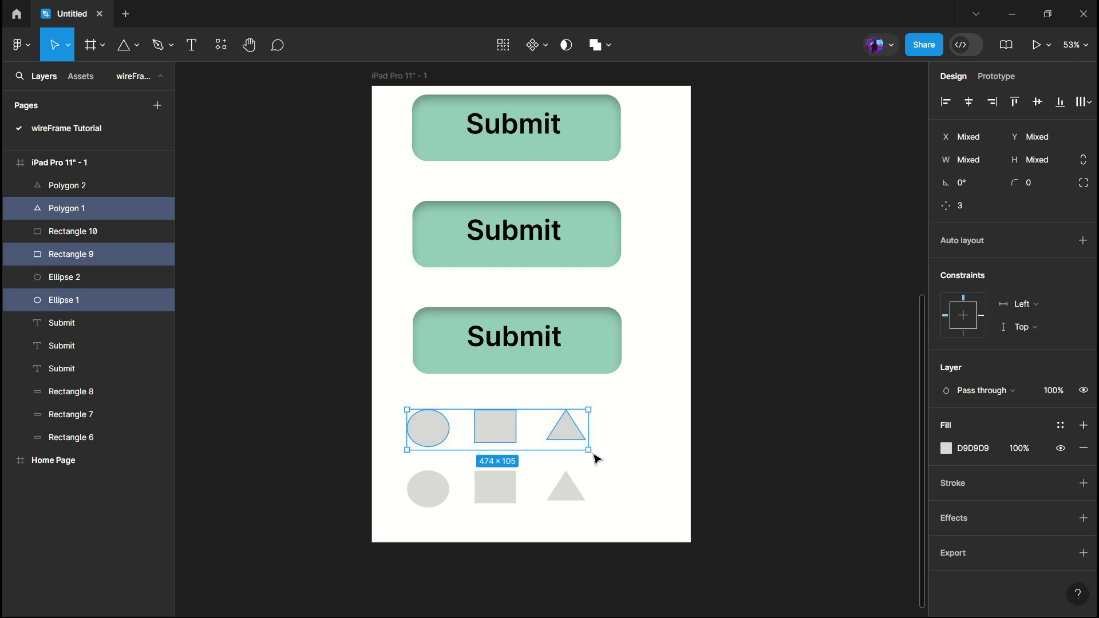
right_click(560, 445)
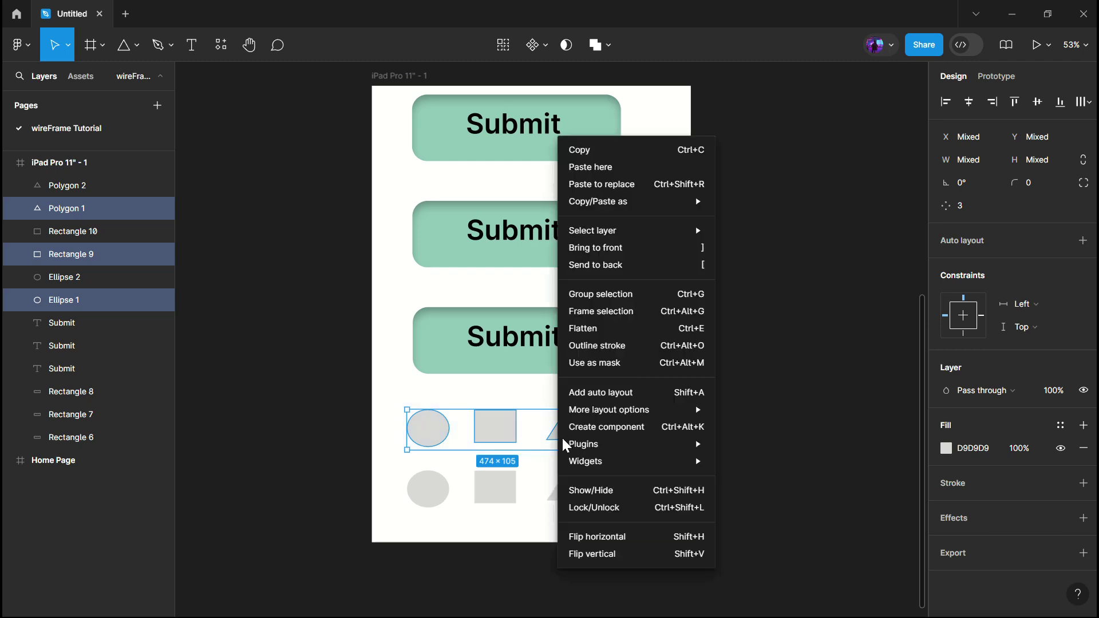
left_click(606, 320)
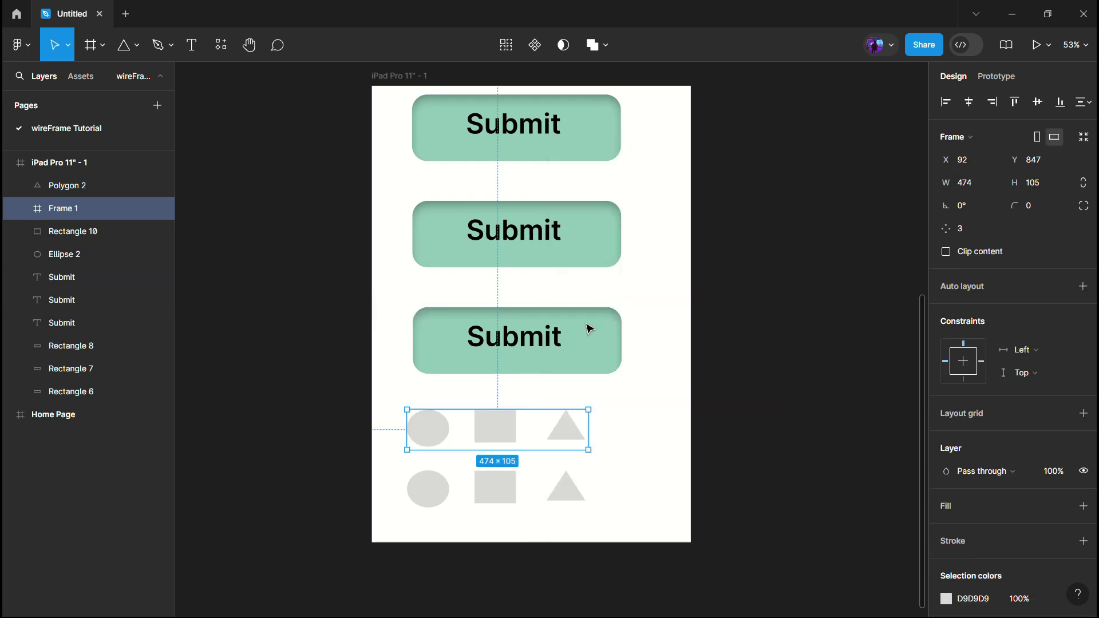